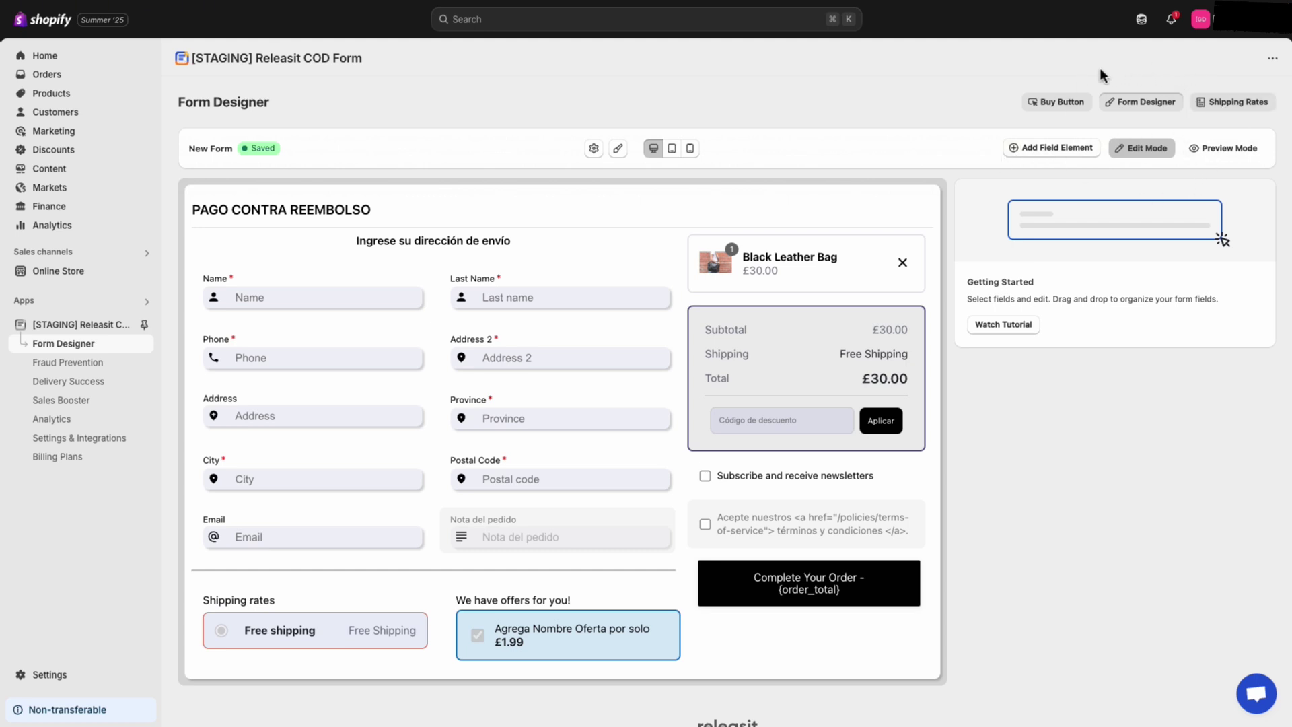
Open the Buy Button settings and set the button's background color to rgb(231, 36, 36)
{"action": "left_click", "coordinate": [1066, 109]}
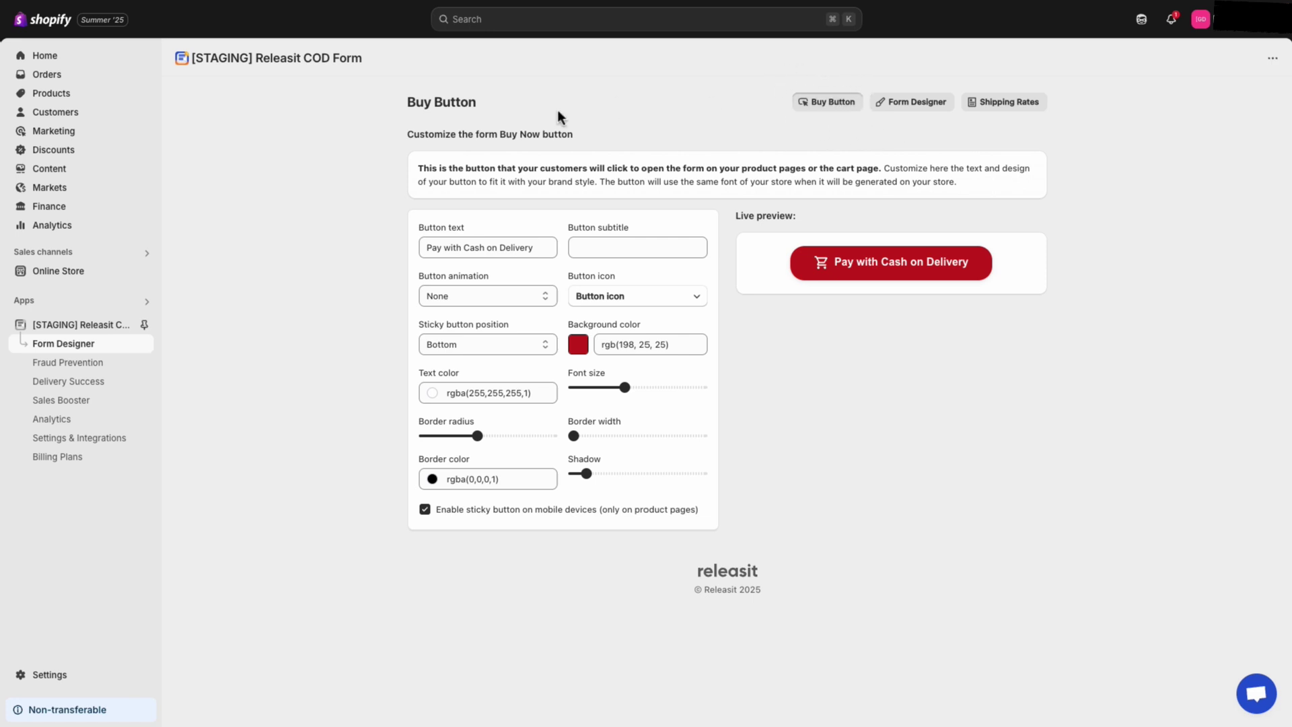
{"action": "left_click_drag", "start_coordinate": [418, 168], "coordinate": [591, 195]}
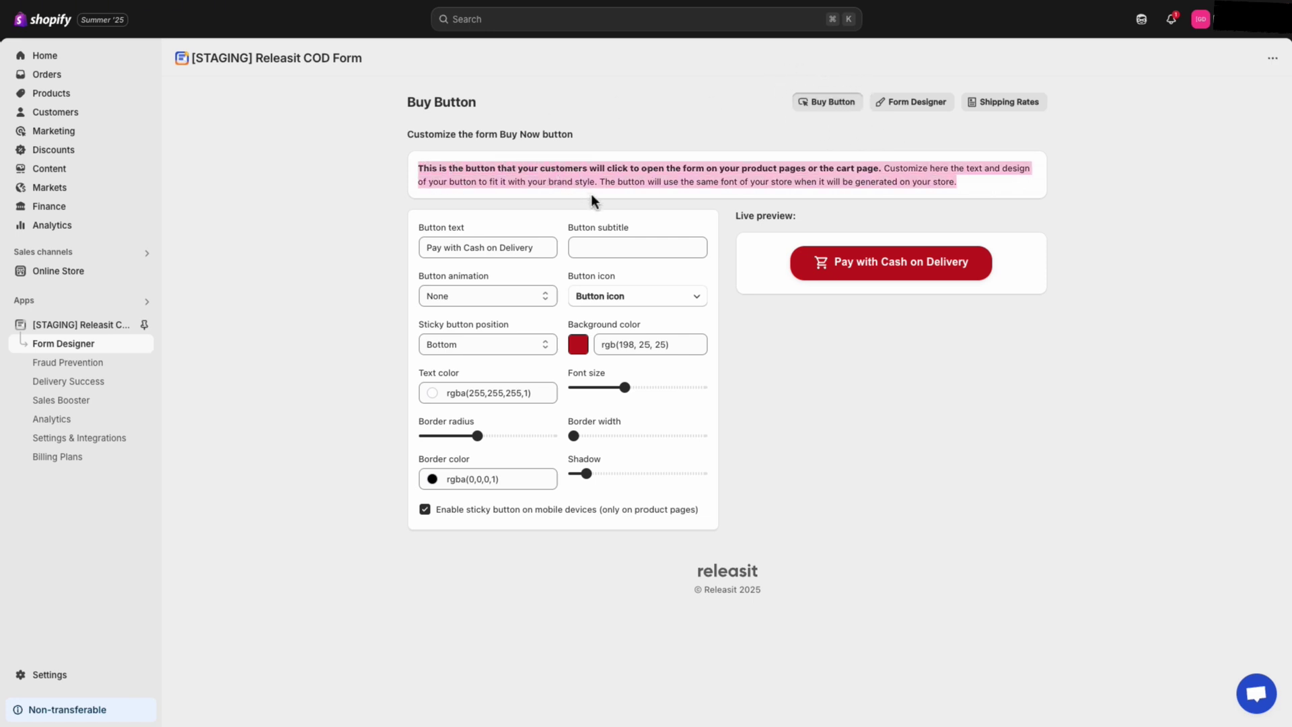
{"action": "left_click", "coordinate": [578, 344]}
{"action": "left_click_drag", "start_coordinate": [629, 433], "coordinate": [715, 407]}
Set the buy button's animation to Bounce and increase its font size, keeping the sticky position at Bottom
{"action": "left_click", "coordinate": [526, 341]}
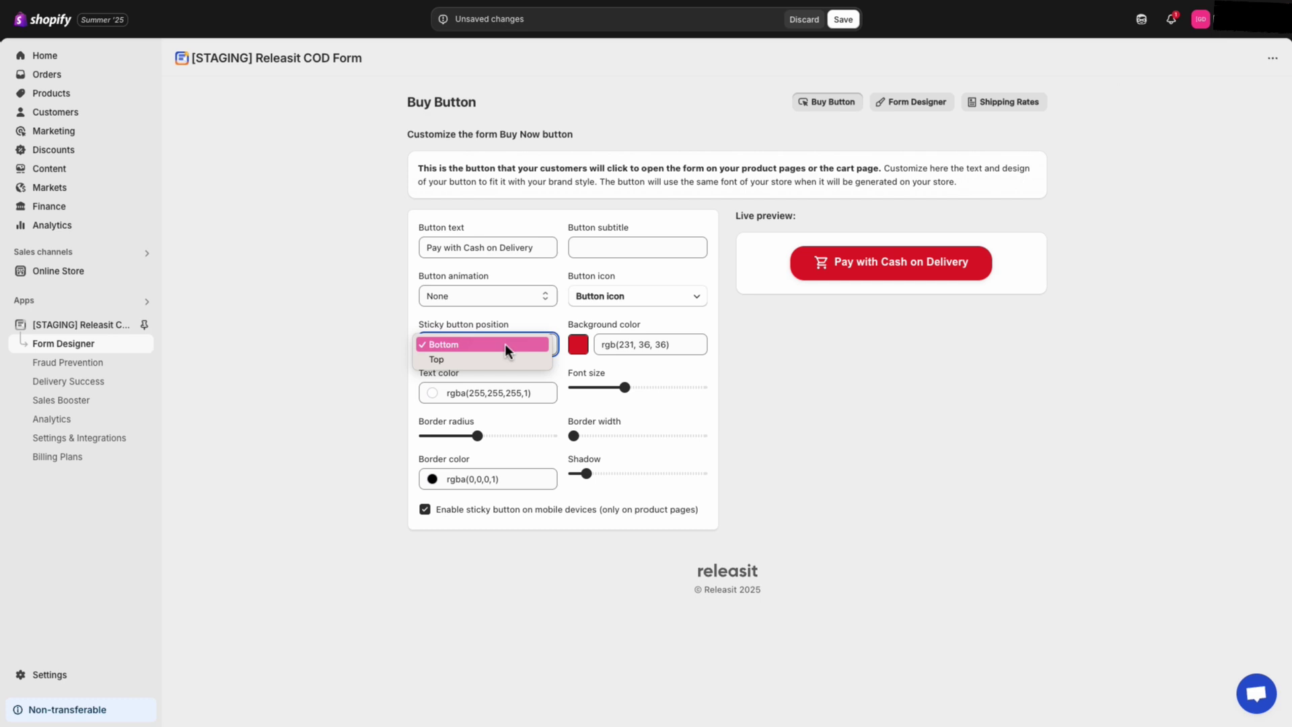
{"action": "left_click", "coordinate": [504, 344]}
{"action": "left_click", "coordinate": [506, 296]}
{"action": "left_click", "coordinate": [502, 327]}
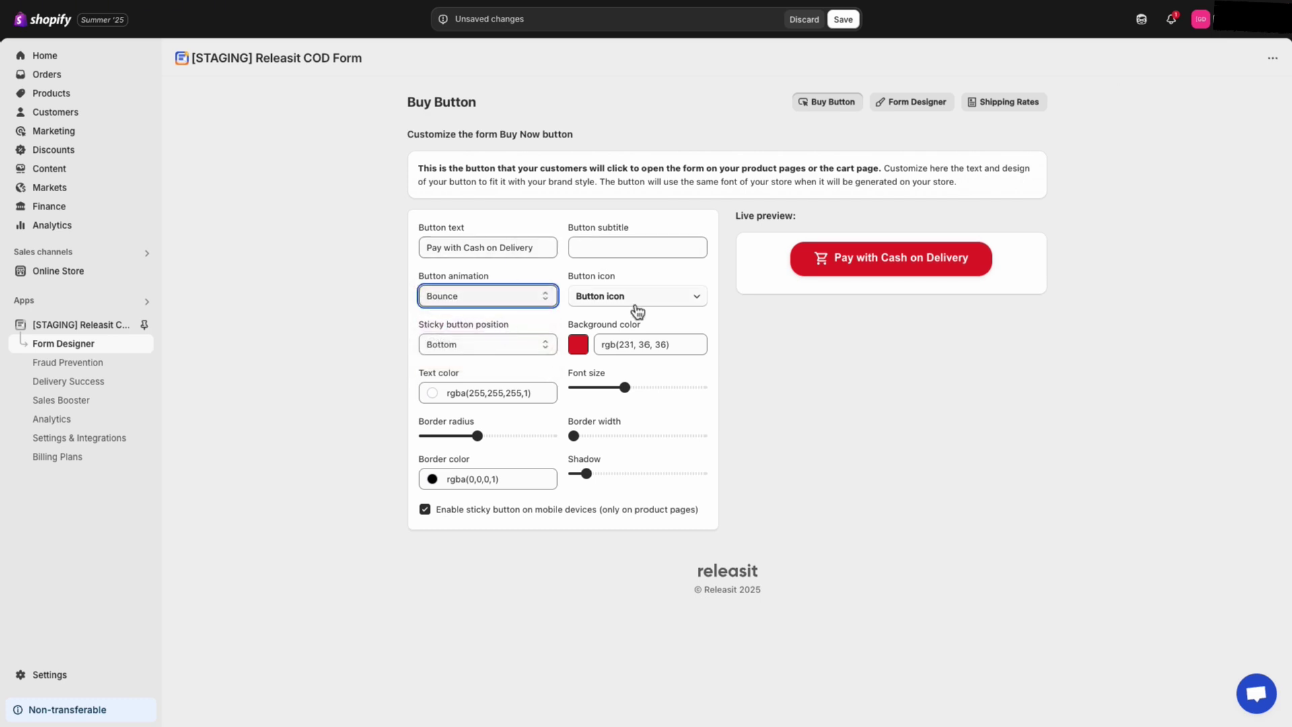
{"action": "mouse_move", "coordinate": [627, 389]}
{"action": "left_mouse_down"}
{"action": "mouse_move", "coordinate": [600, 386]}
{"action": "mouse_move", "coordinate": [650, 386]}
{"action": "left_mouse_up"}
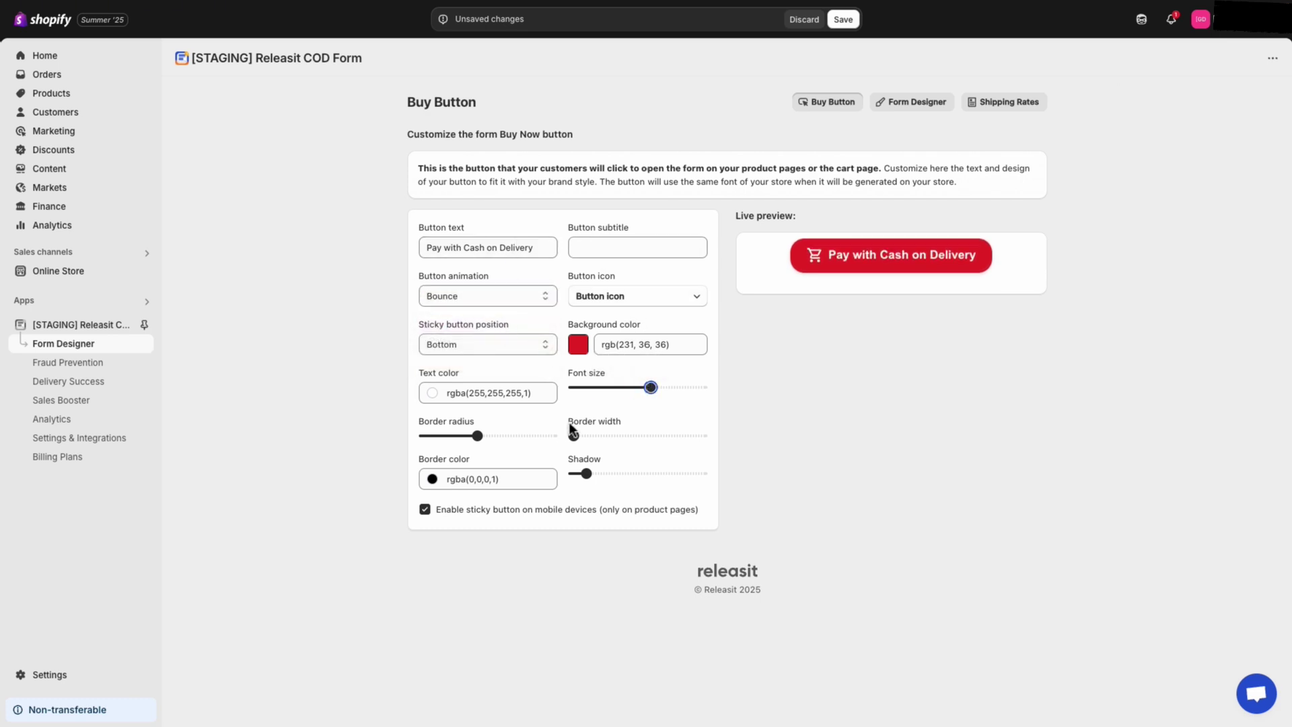
Set the buy button's border color to #433232 and increase its border radius, saving before returning to the Form Designer
{"action": "left_click", "coordinate": [491, 479]}
{"action": "left_click", "coordinate": [546, 503]}
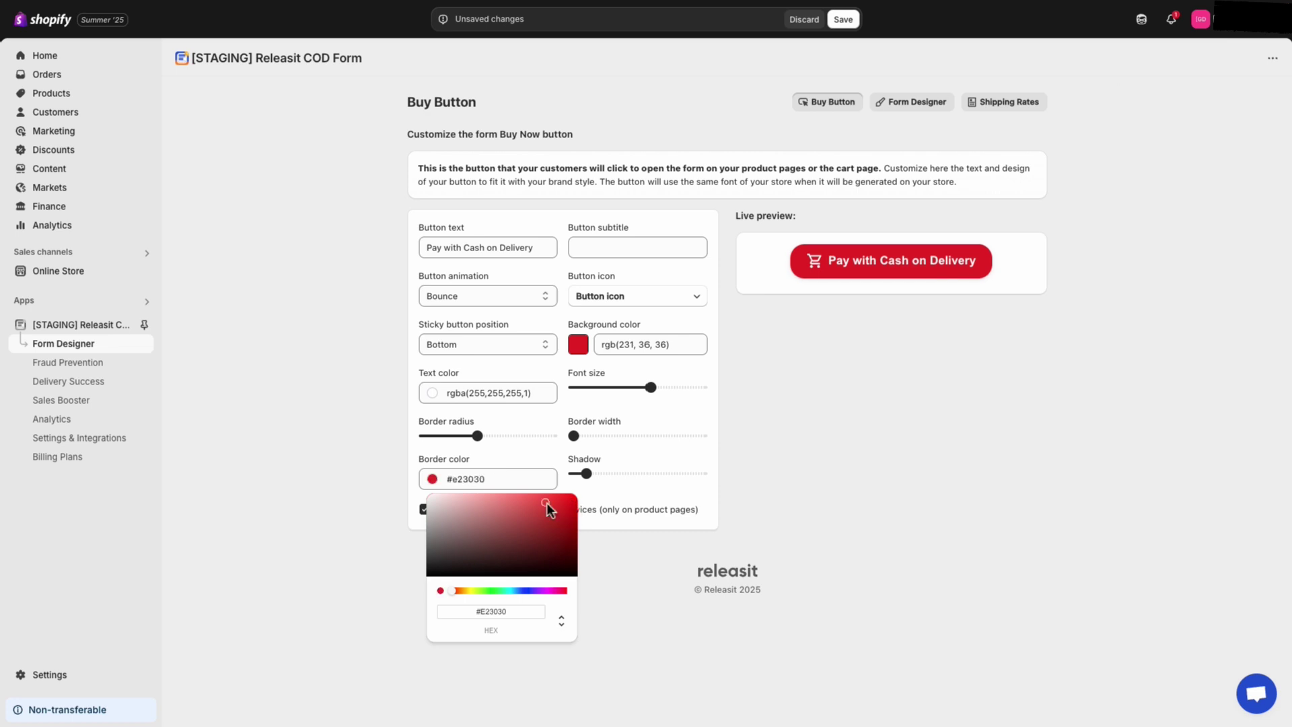
{"action": "left_click", "coordinate": [467, 557]}
{"action": "left_click", "coordinate": [459, 446]}
{"action": "mouse_move", "coordinate": [477, 436]}
{"action": "left_mouse_down"}
{"action": "mouse_move", "coordinate": [451, 437]}
{"action": "mouse_move", "coordinate": [500, 437]}
{"action": "left_mouse_up"}
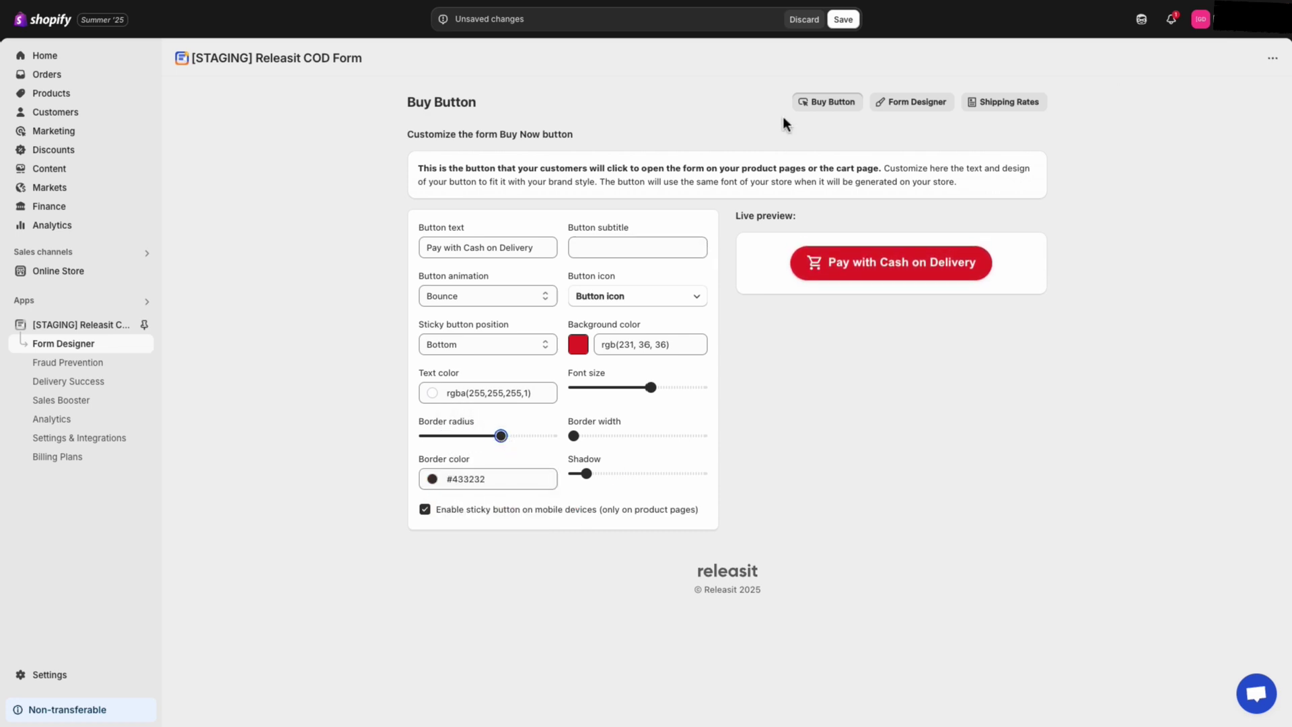
{"action": "left_click", "coordinate": [853, 24]}
{"action": "left_click", "coordinate": [897, 105]}
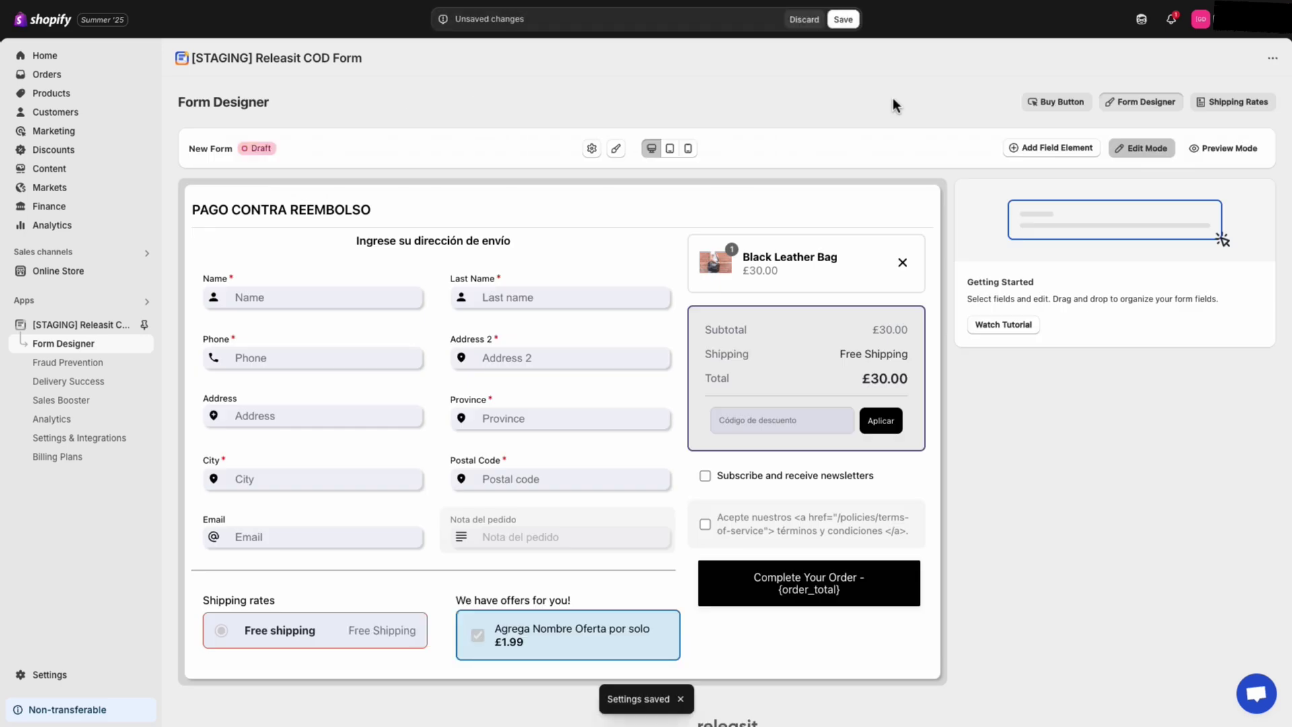
In the form's general settings, set the layout type to Single Column and the display type to Popup
{"action": "left_click", "coordinate": [590, 150]}
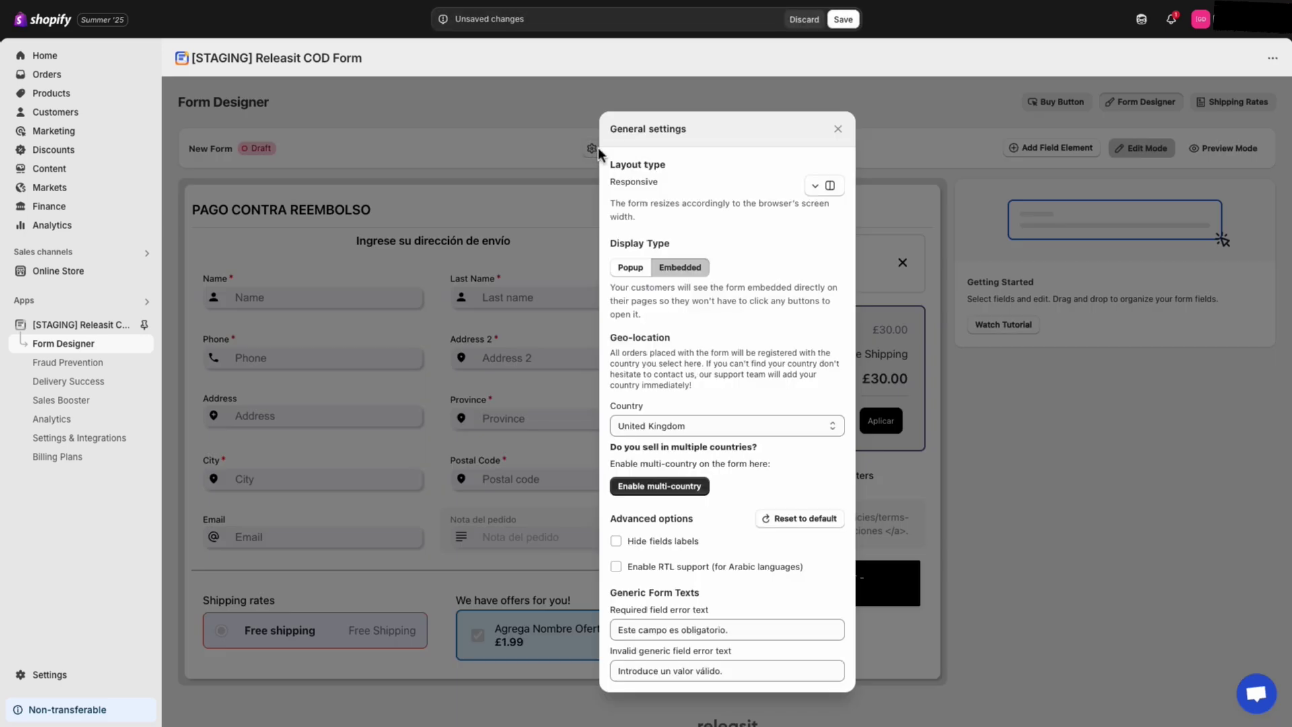
{"action": "left_click_drag", "start_coordinate": [607, 164], "coordinate": [676, 167]}
{"action": "left_click", "coordinate": [832, 185]}
{"action": "left_click", "coordinate": [822, 215]}
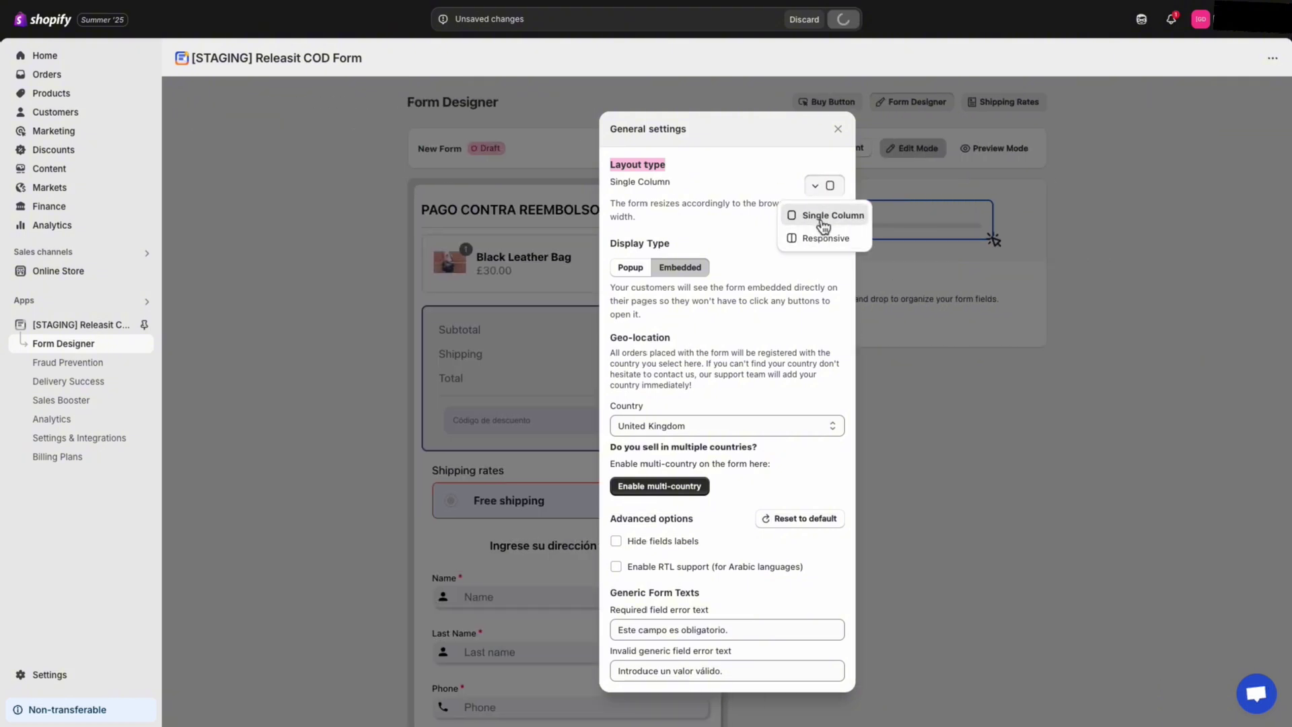
{"action": "left_click", "coordinate": [632, 267]}
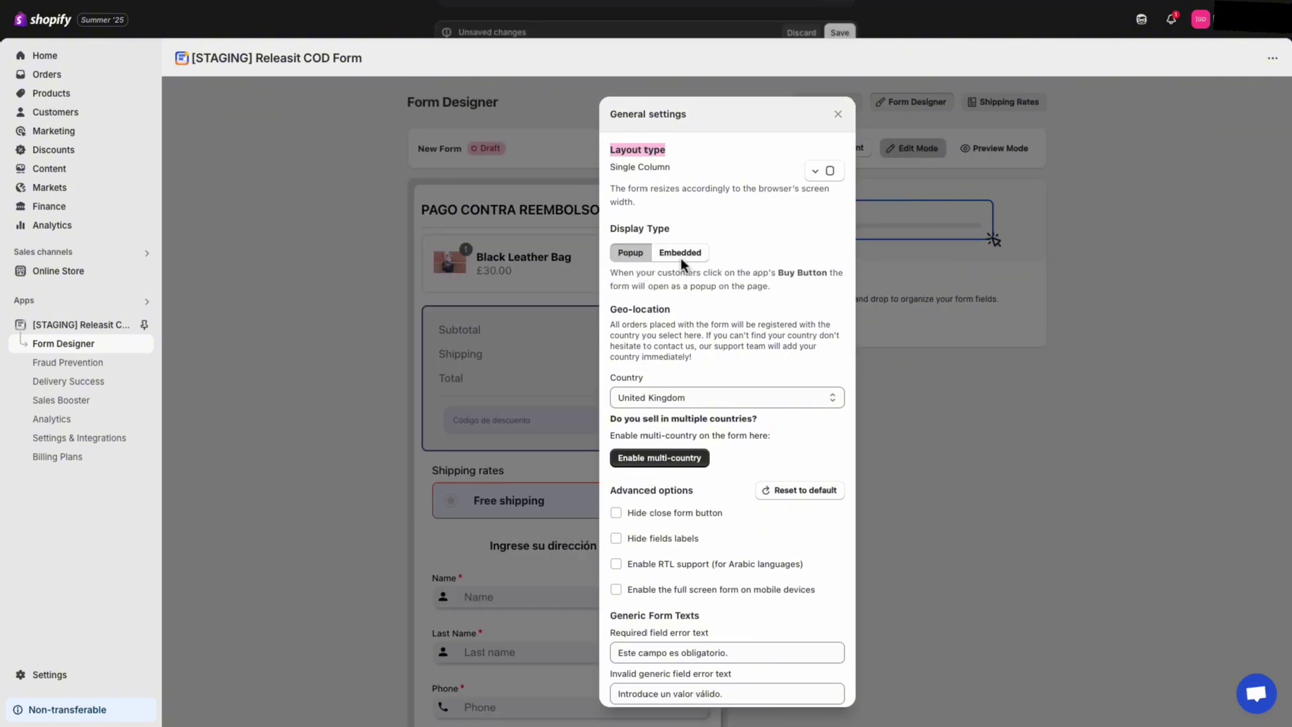
Review the geo-location country, advanced options and generic form texts, close the general settings and save the form
{"action": "left_click_drag", "start_coordinate": [611, 310], "coordinate": [664, 311]}
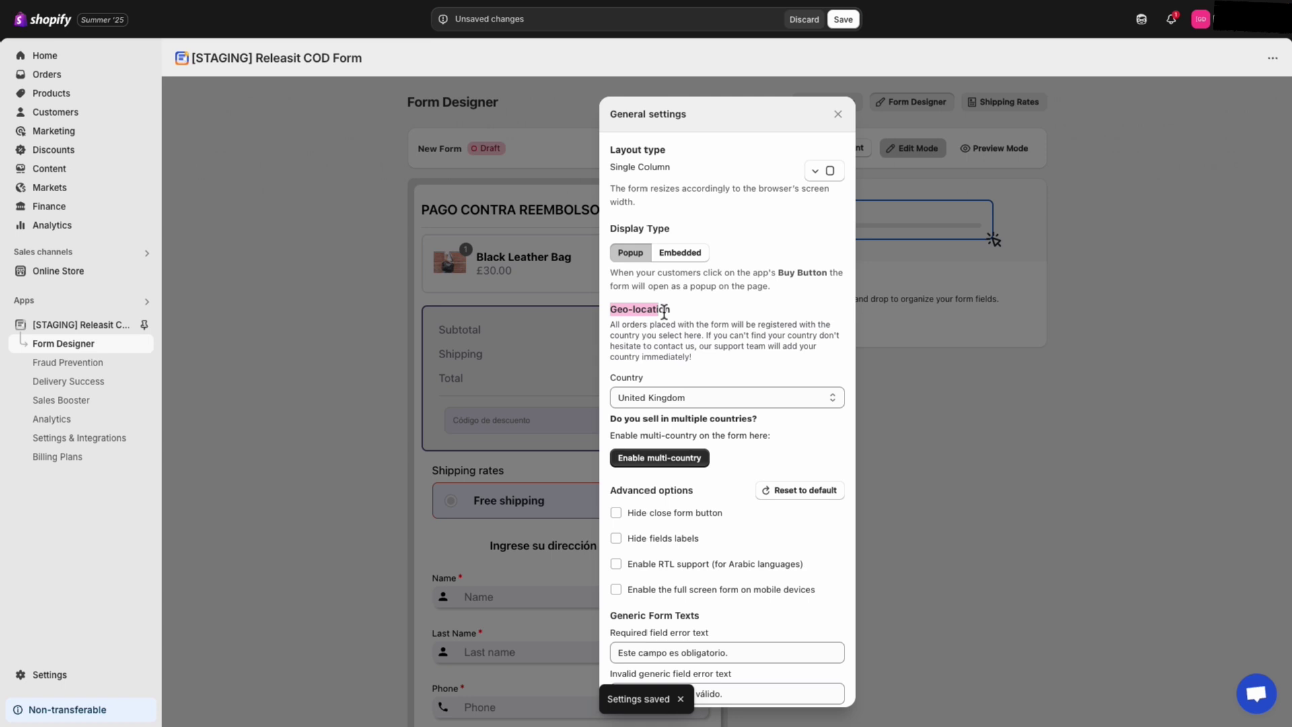
{"action": "scroll", "coordinate": [671, 366], "scroll_direction": "down", "scroll_amount": 1}
{"action": "left_click", "coordinate": [679, 389]}
{"action": "left_click", "coordinate": [660, 388]}
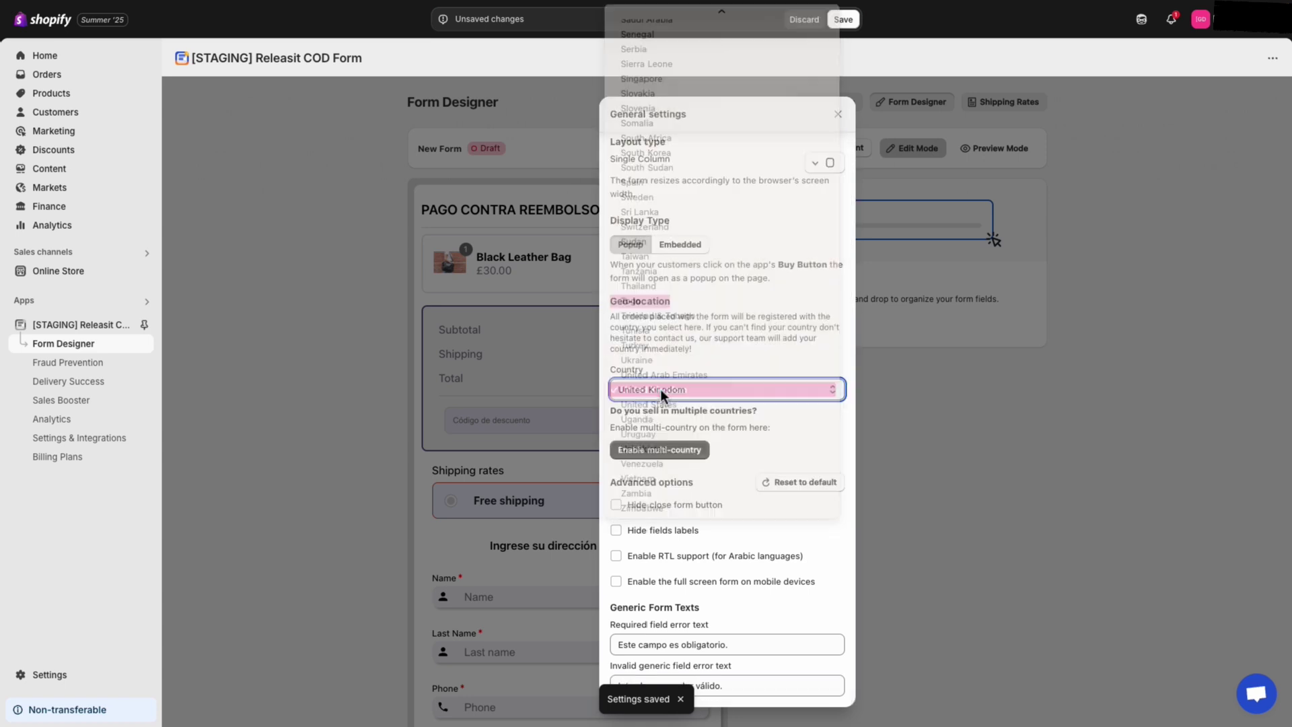
{"action": "left_click_drag", "start_coordinate": [608, 483], "coordinate": [707, 483]}
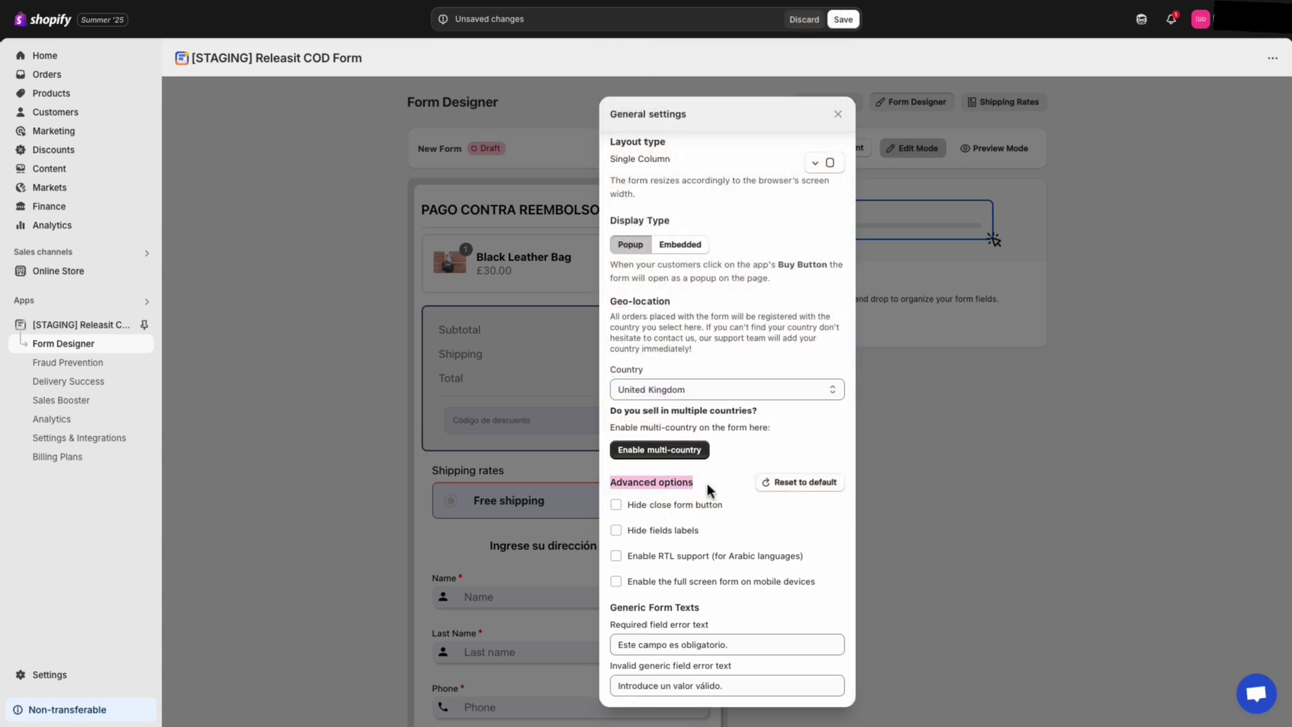
{"action": "left_click_drag", "start_coordinate": [700, 608], "coordinate": [614, 609]}
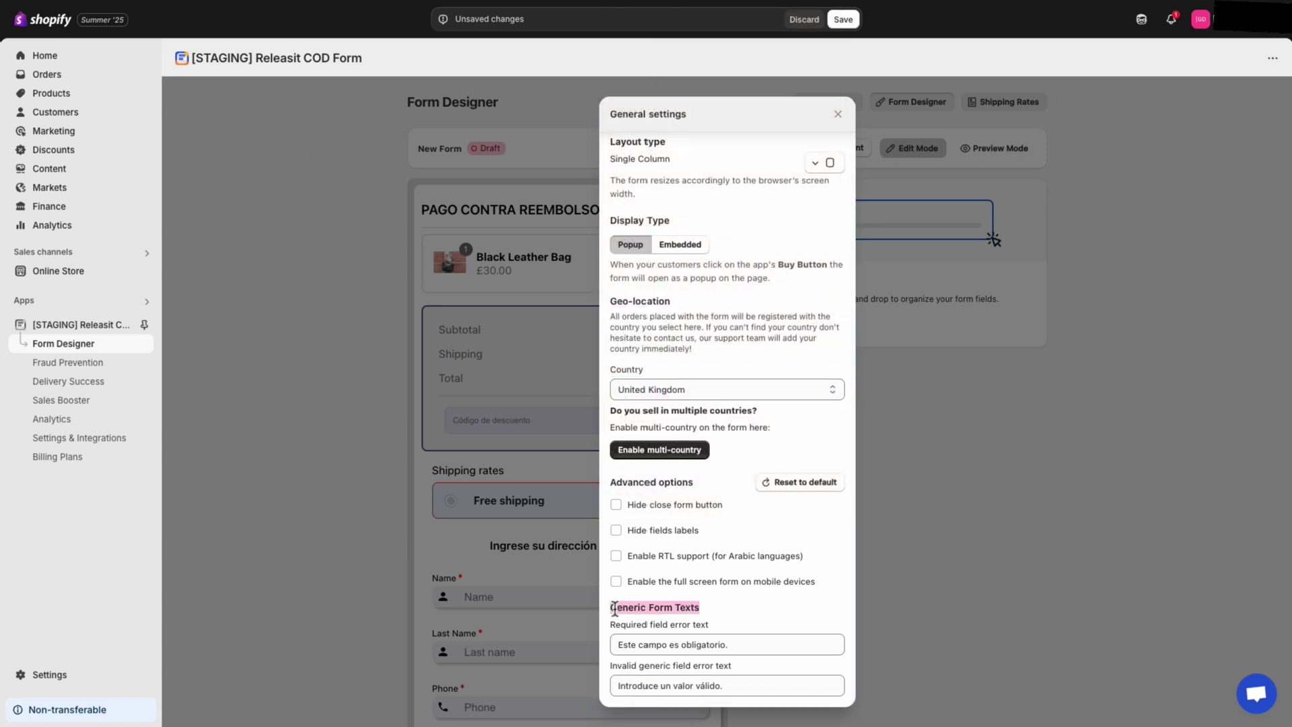
{"action": "left_click", "coordinate": [837, 116]}
{"action": "left_click", "coordinate": [842, 20]}
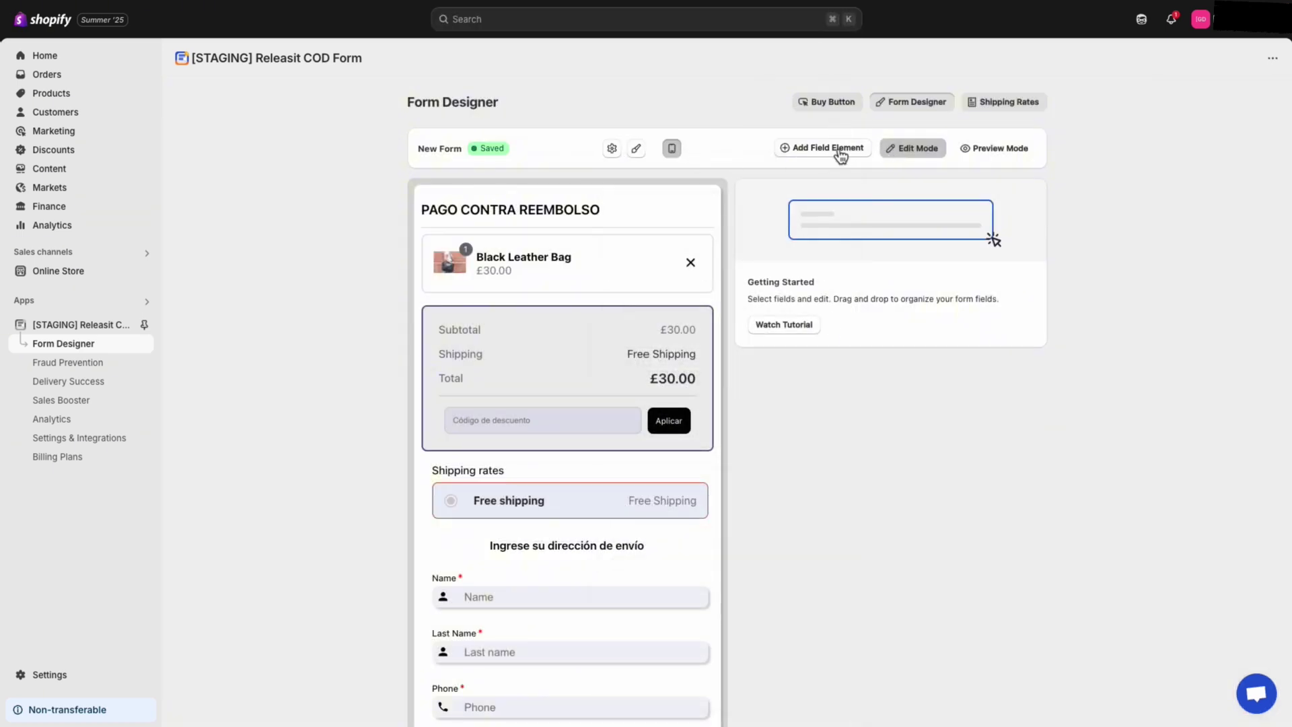
Set the form's layout type to Responsive in the general settings and close them
{"action": "left_click", "coordinate": [612, 148]}
{"action": "left_click", "coordinate": [824, 185]}
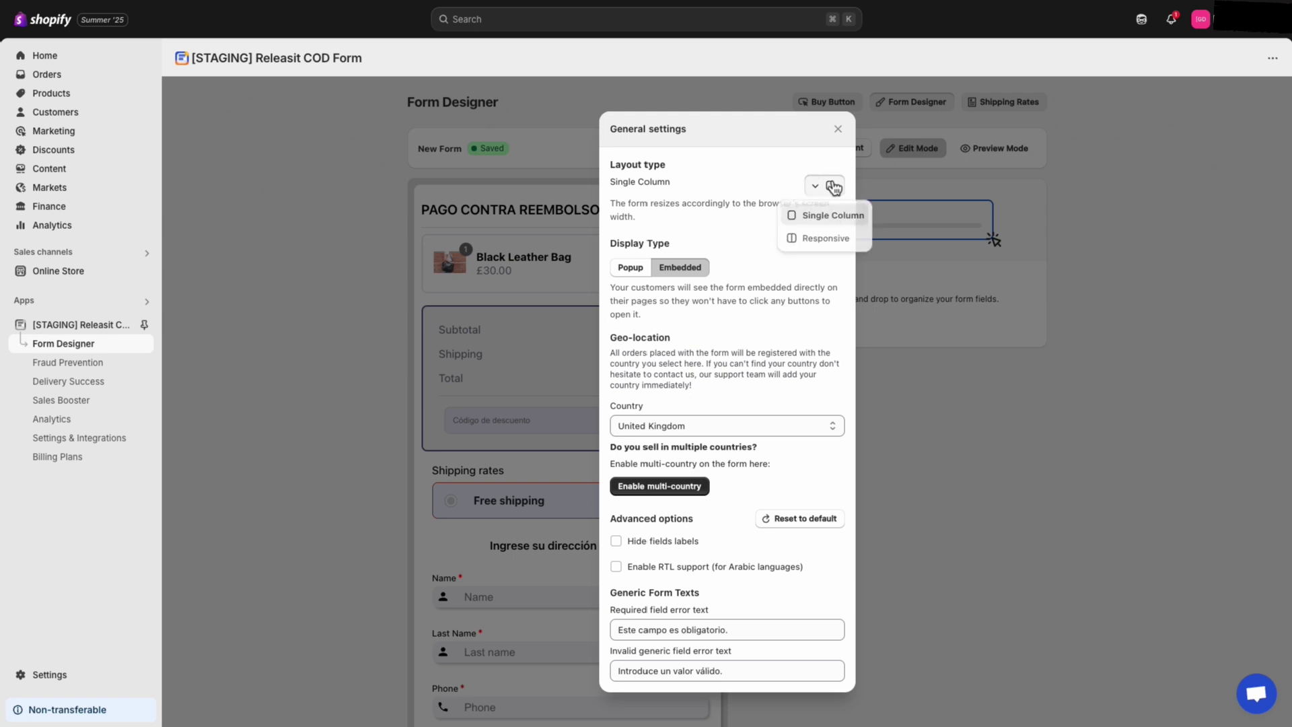
{"action": "left_click", "coordinate": [834, 239]}
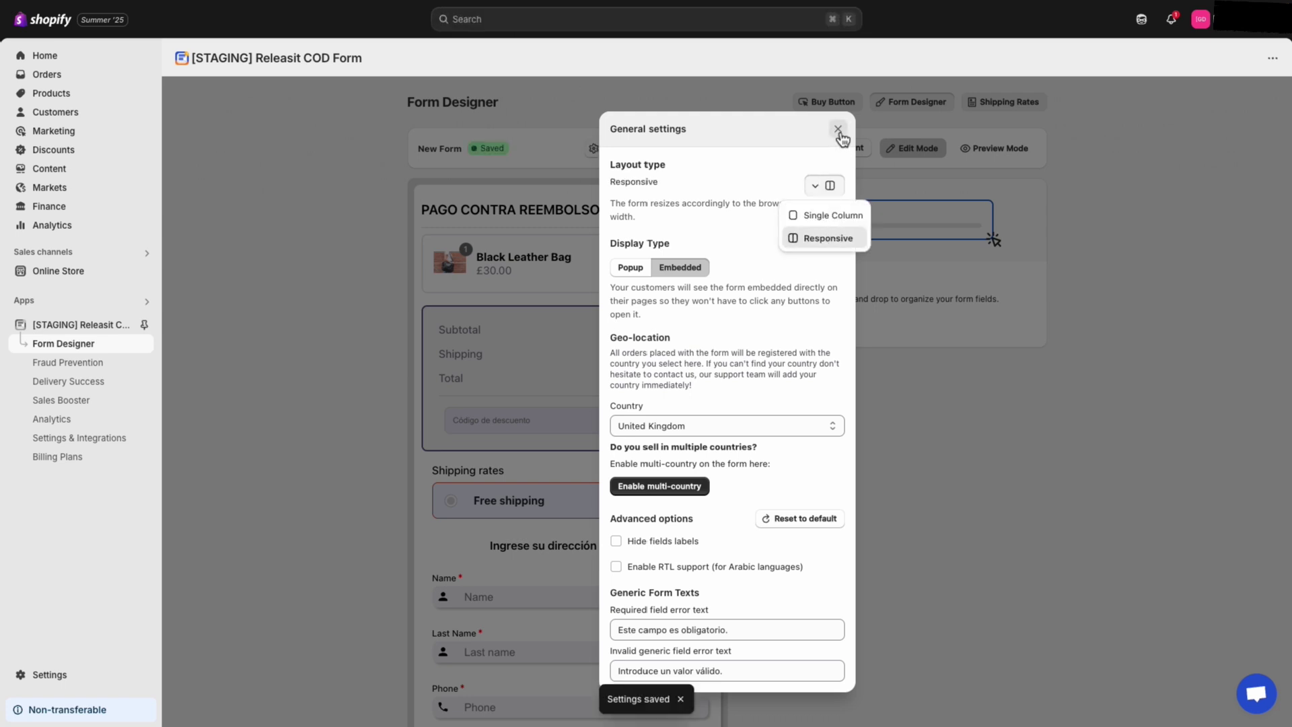
{"action": "left_click", "coordinate": [837, 129]}
{"action": "left_click", "coordinate": [661, 154]}
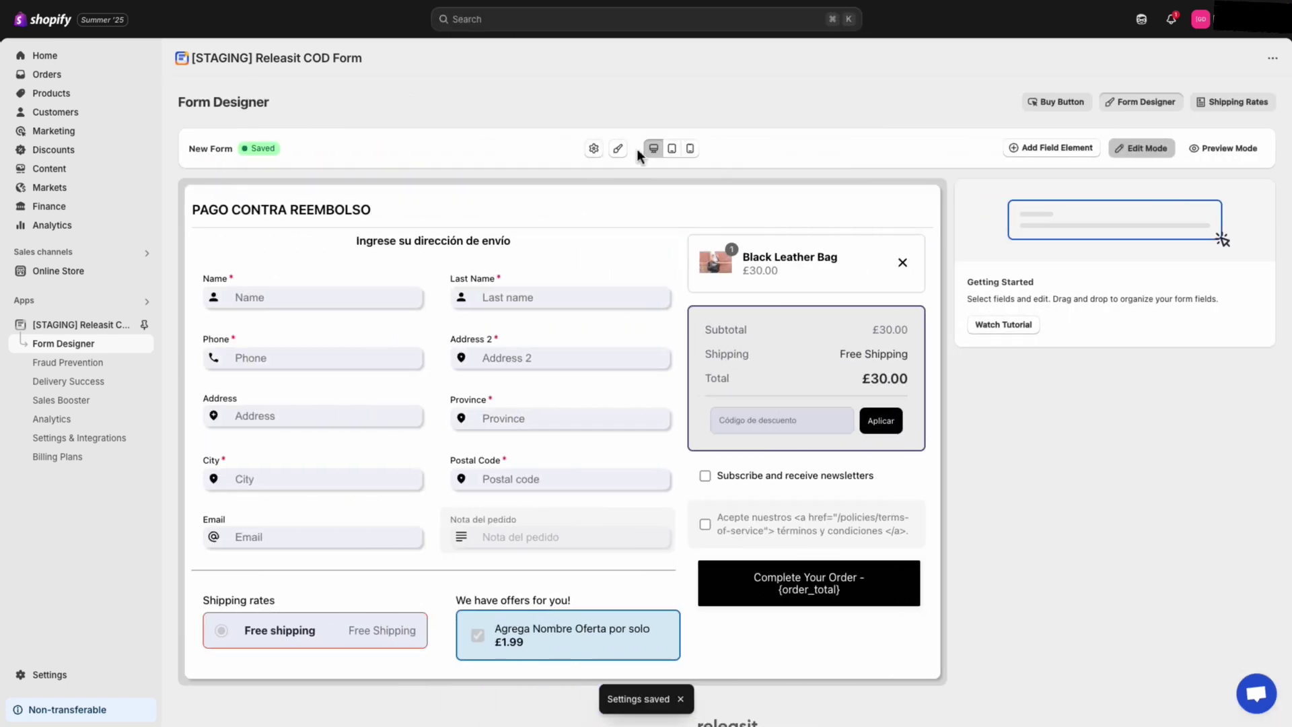
Open the styling settings, try adjusting the font size, and set the text color to rgb(1, 1, 1)
{"action": "left_click", "coordinate": [619, 149]}
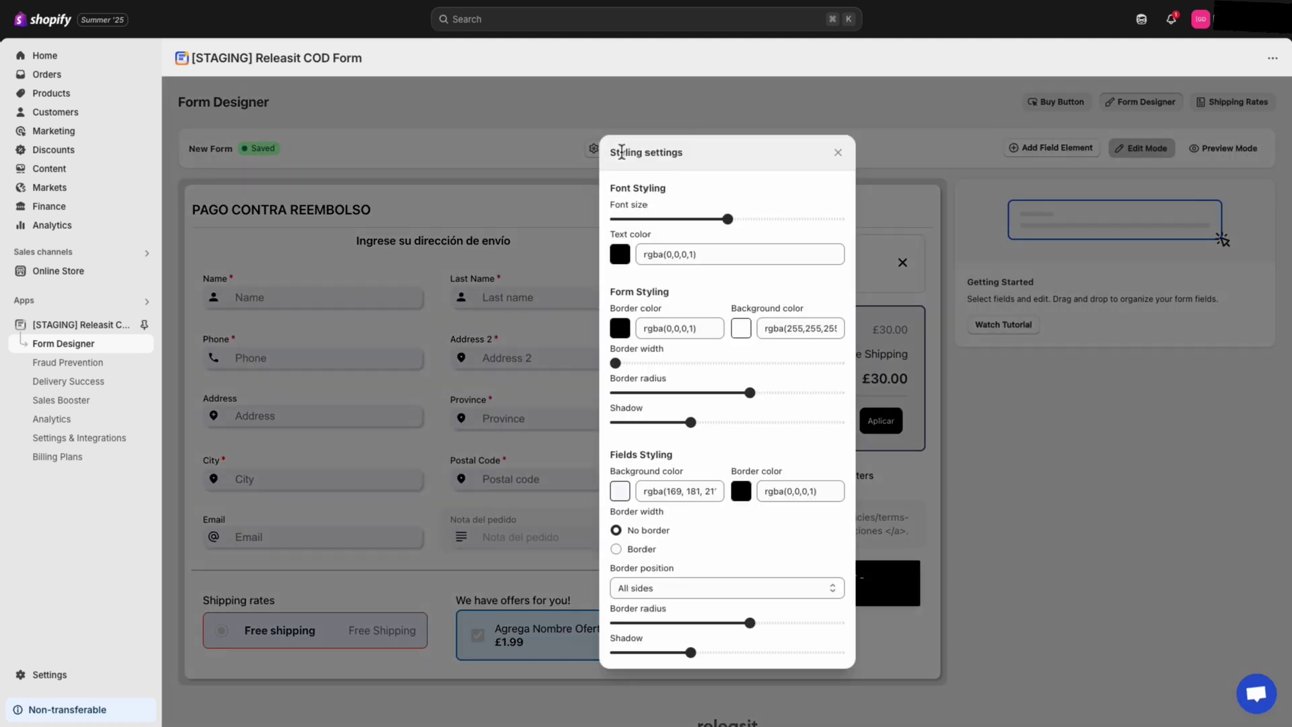
{"action": "left_click_drag", "start_coordinate": [612, 154], "coordinate": [710, 156]}
{"action": "left_click_drag", "start_coordinate": [662, 205], "coordinate": [614, 210]}
{"action": "mouse_move", "coordinate": [728, 219]}
{"action": "left_mouse_down"}
{"action": "mouse_move", "coordinate": [839, 222]}
{"action": "mouse_move", "coordinate": [709, 231]}
{"action": "left_mouse_up"}
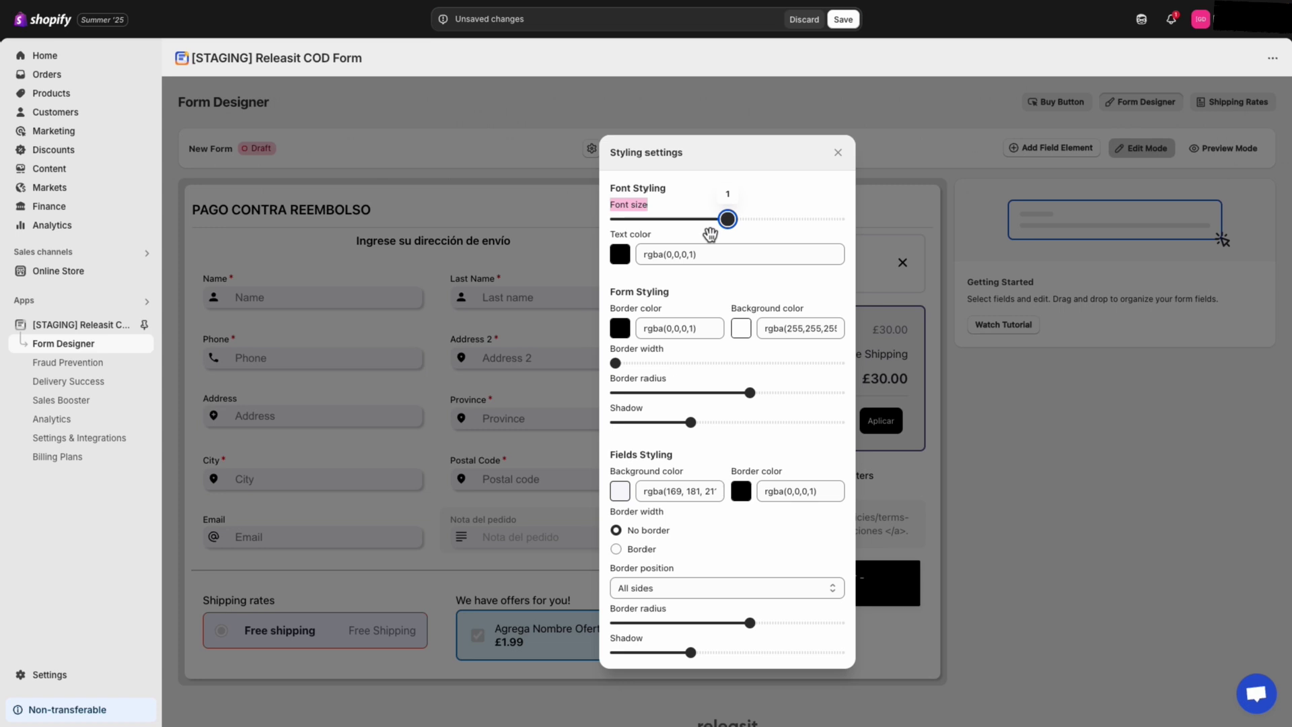
{"action": "left_click", "coordinate": [620, 254]}
{"action": "left_click", "coordinate": [692, 297]}
{"action": "left_click", "coordinate": [715, 280]}
{"action": "left_click_drag", "start_coordinate": [702, 285], "coordinate": [606, 441]}
{"action": "left_click", "coordinate": [794, 202]}
Set the form's border color to rgb(177, 177, 177), increase its border width and close the styling settings
{"action": "left_click", "coordinate": [620, 328]}
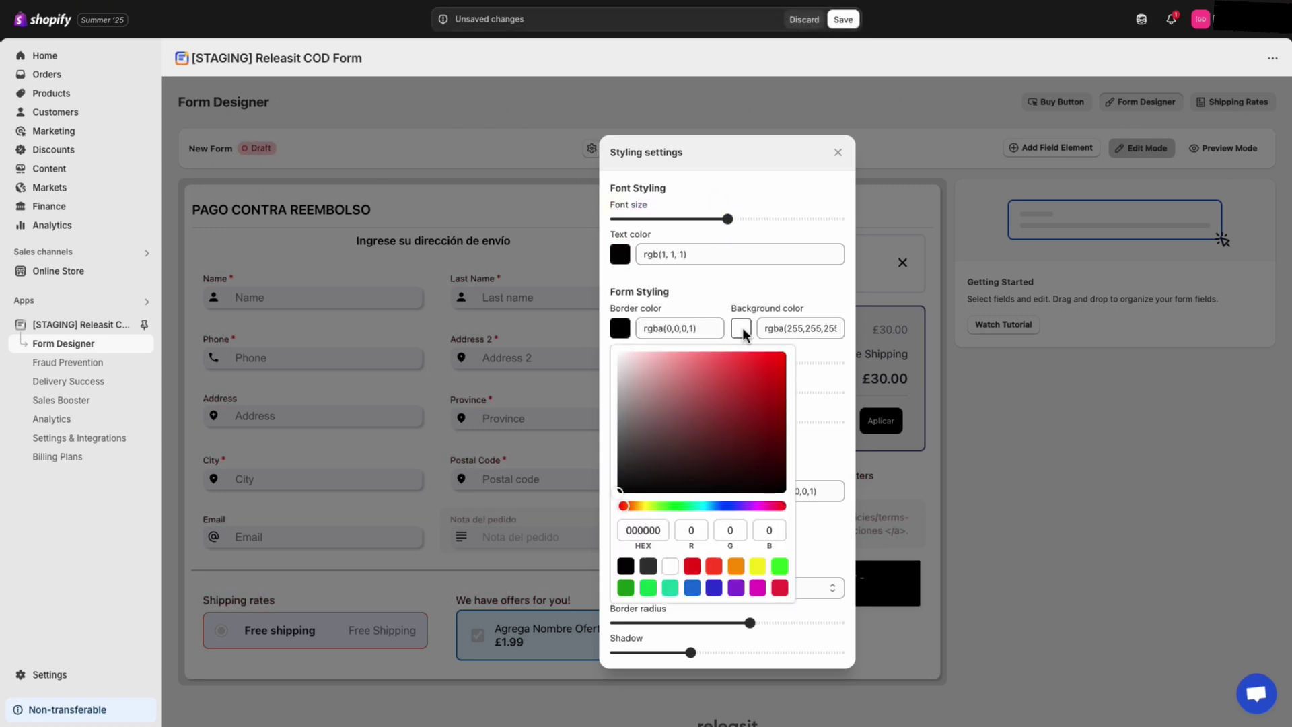
{"action": "left_click", "coordinate": [740, 394]}
{"action": "left_click_drag", "start_coordinate": [741, 395], "coordinate": [652, 363]}
{"action": "left_click", "coordinate": [753, 332]}
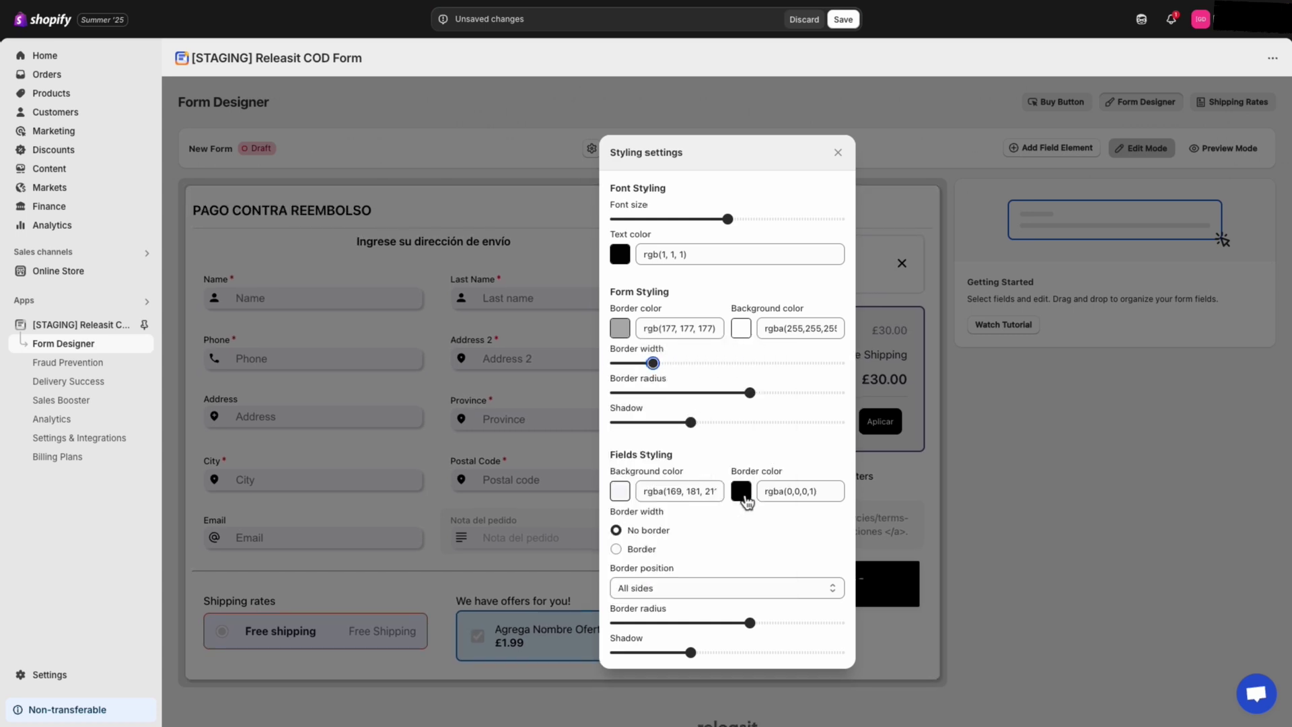
{"action": "left_click", "coordinate": [839, 153]}
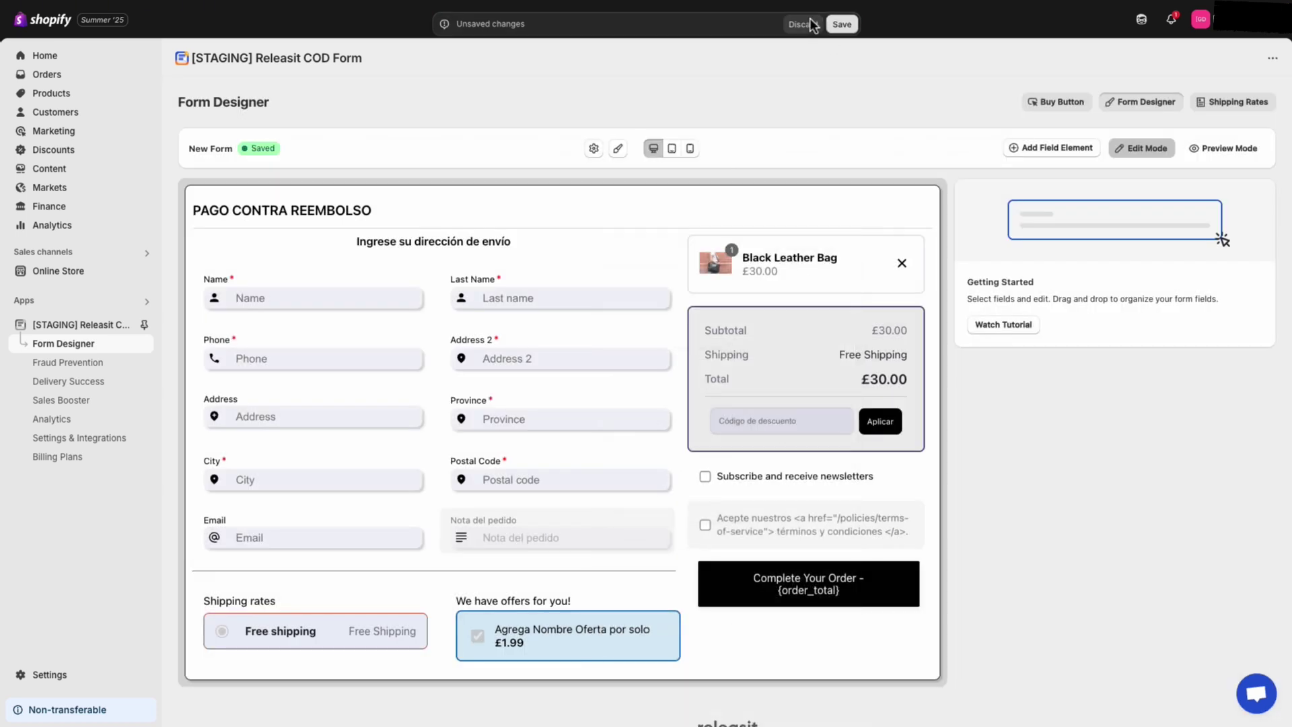
Check the form layout in the tablet and mobile views, and return to the desktop view
{"action": "left_click", "coordinate": [673, 149]}
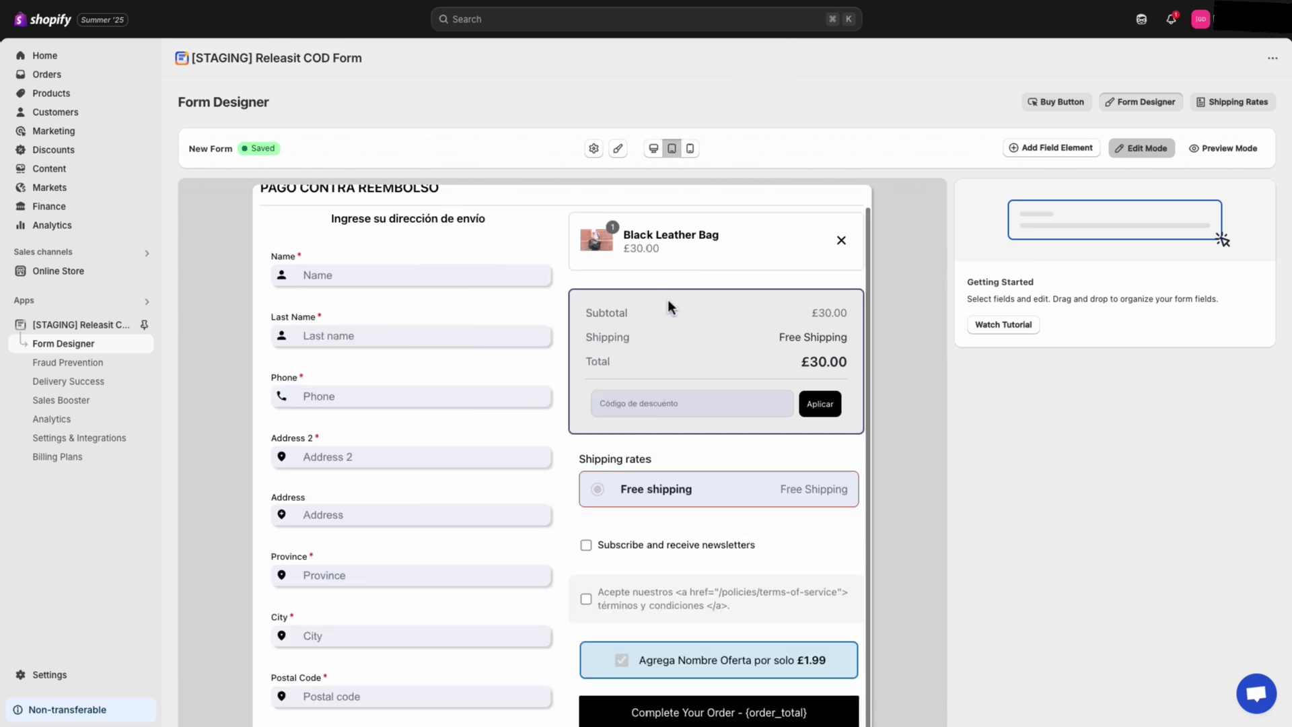
{"action": "left_click", "coordinate": [690, 148]}
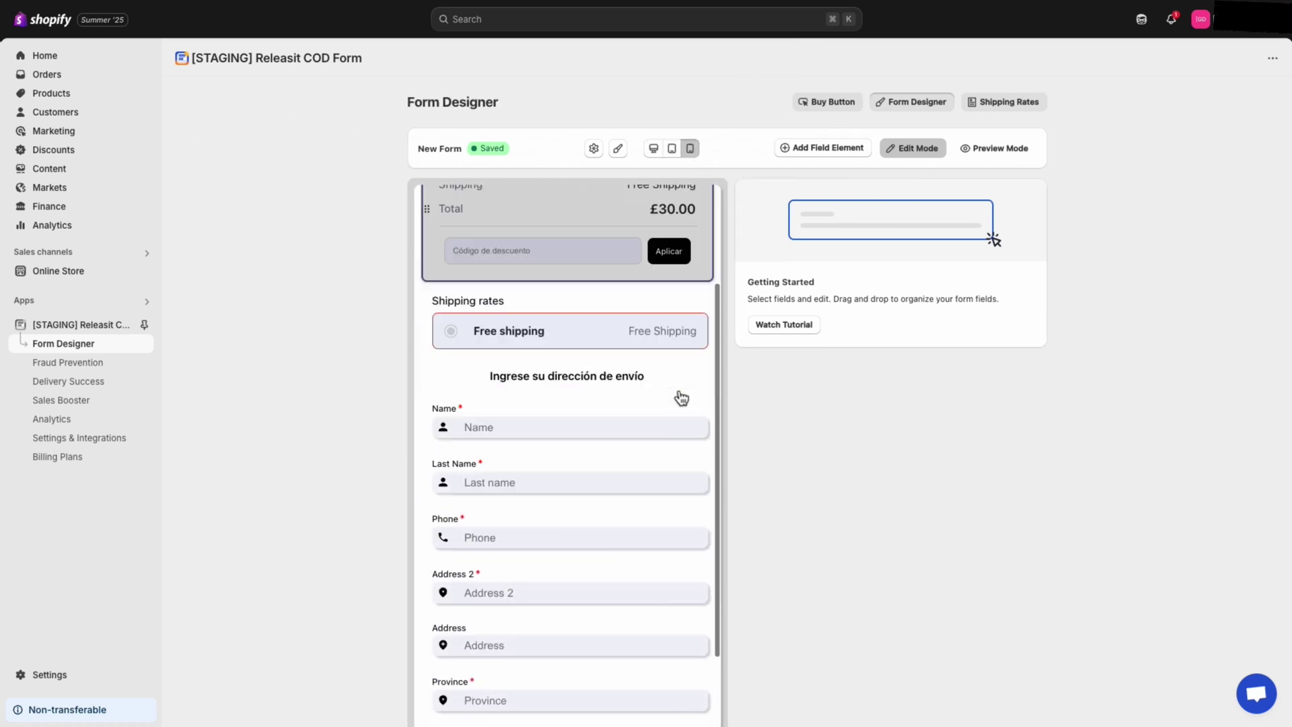
{"action": "left_click", "coordinate": [653, 148]}
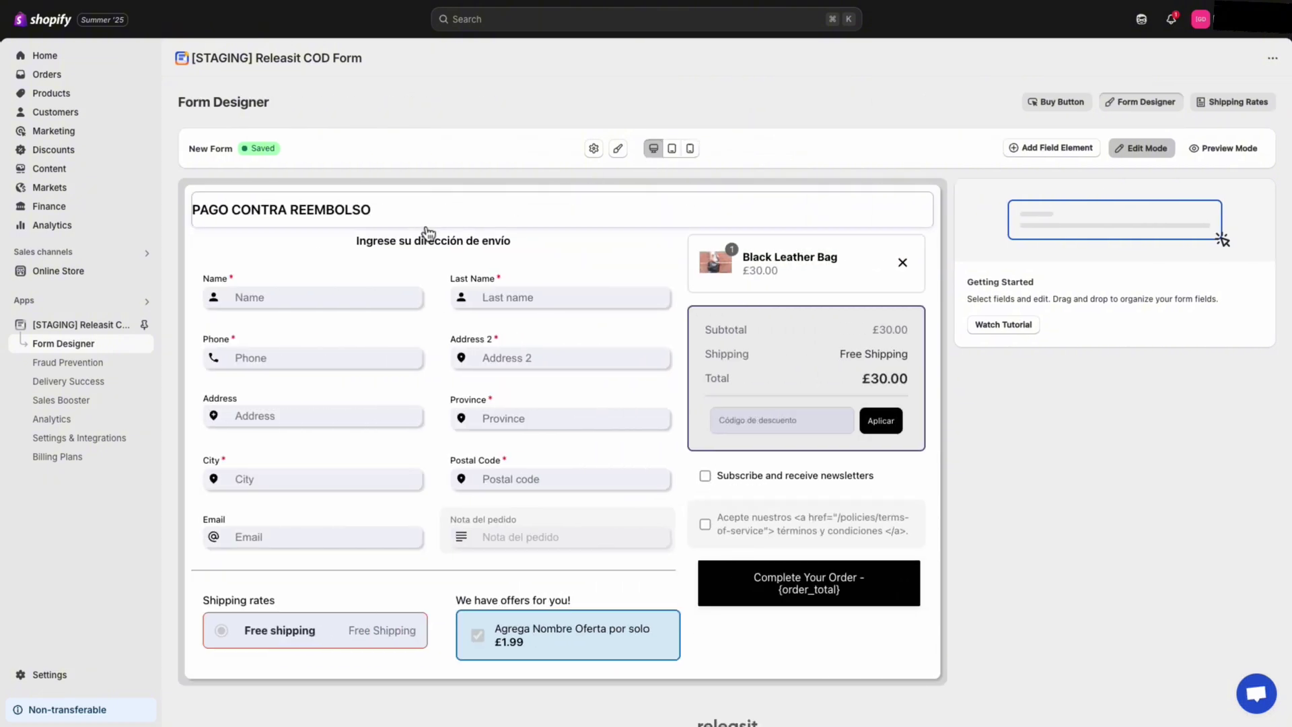
Reorder the form fields so Name and Last Name come first, followed by Email and Phone
{"action": "left_click_drag", "start_coordinate": [369, 272], "coordinate": [375, 505]}
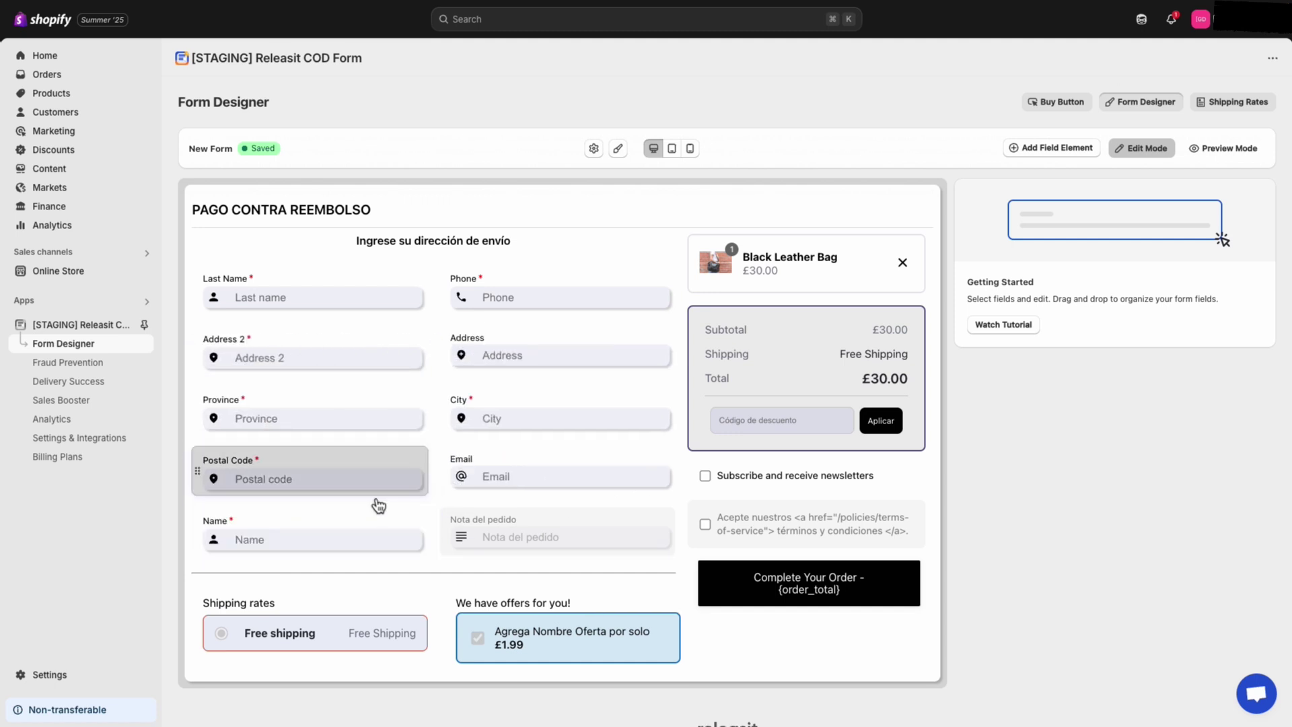
{"action": "left_click_drag", "start_coordinate": [518, 458], "coordinate": [534, 300]}
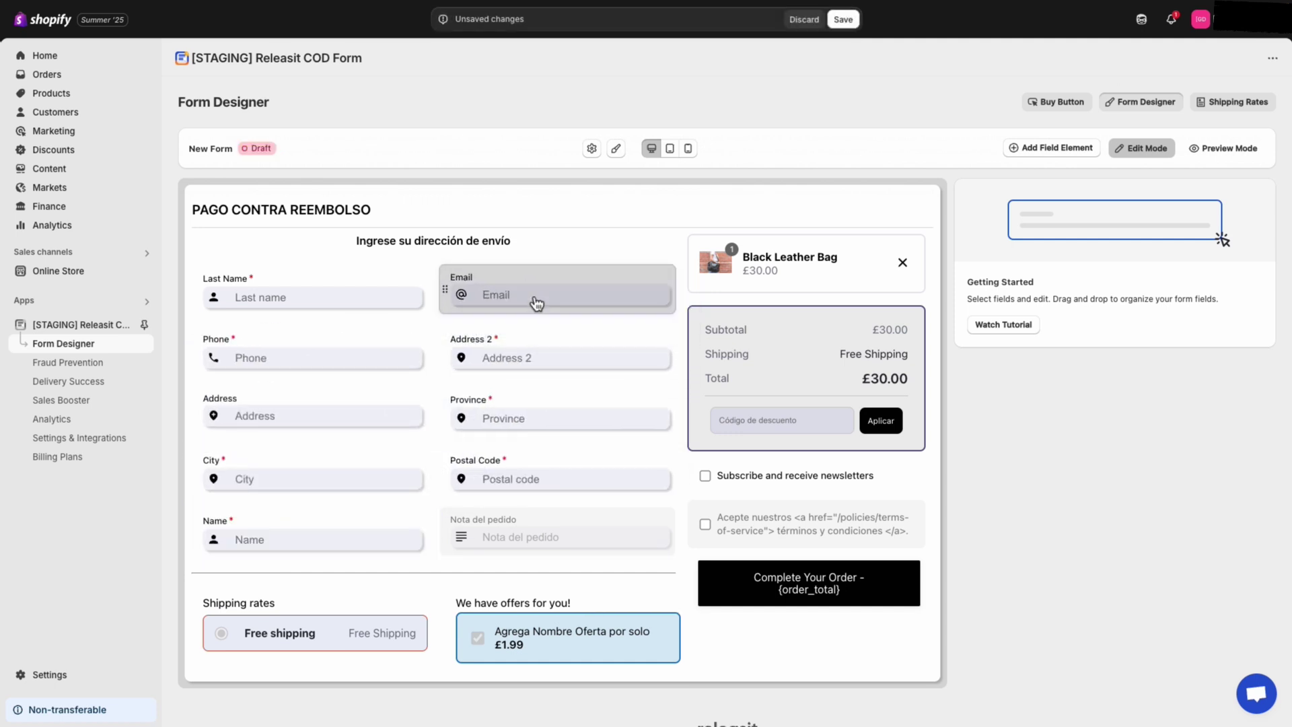
{"action": "left_click_drag", "start_coordinate": [325, 519], "coordinate": [339, 263]}
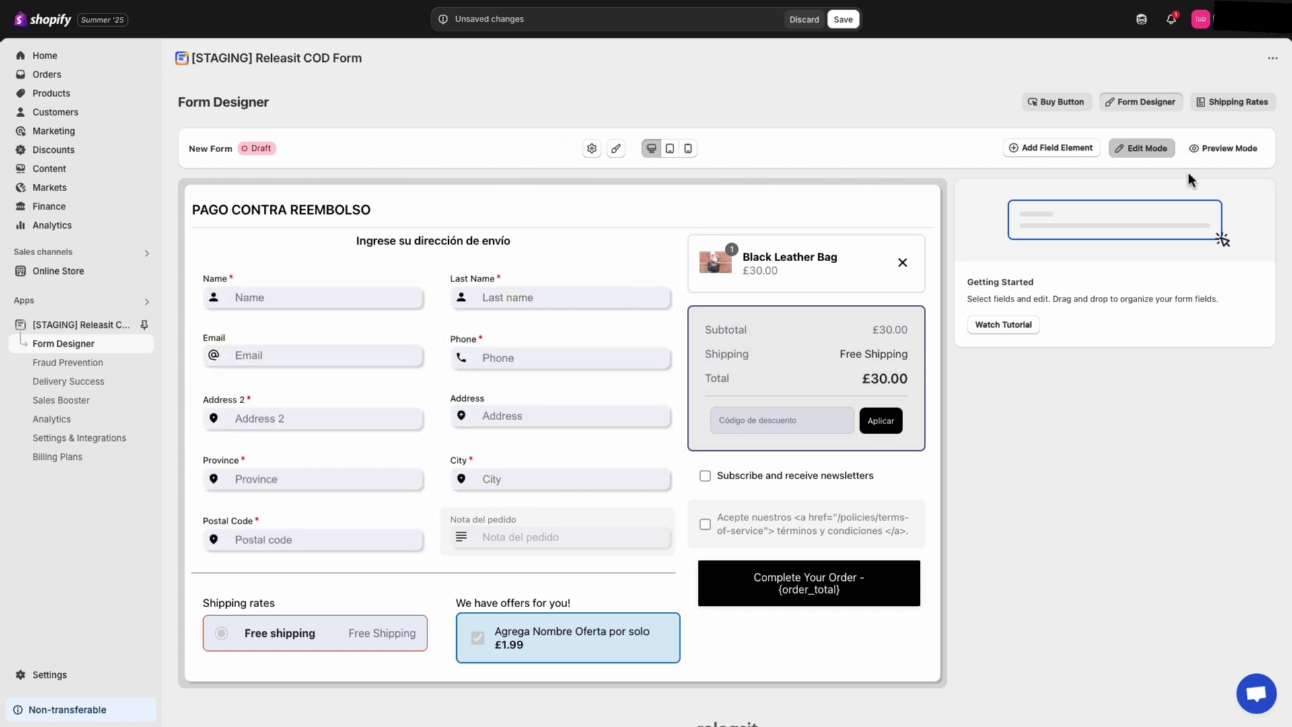
Examine the rearranged form in Preview Mode and return to Edit Mode
{"action": "left_click", "coordinate": [1234, 155]}
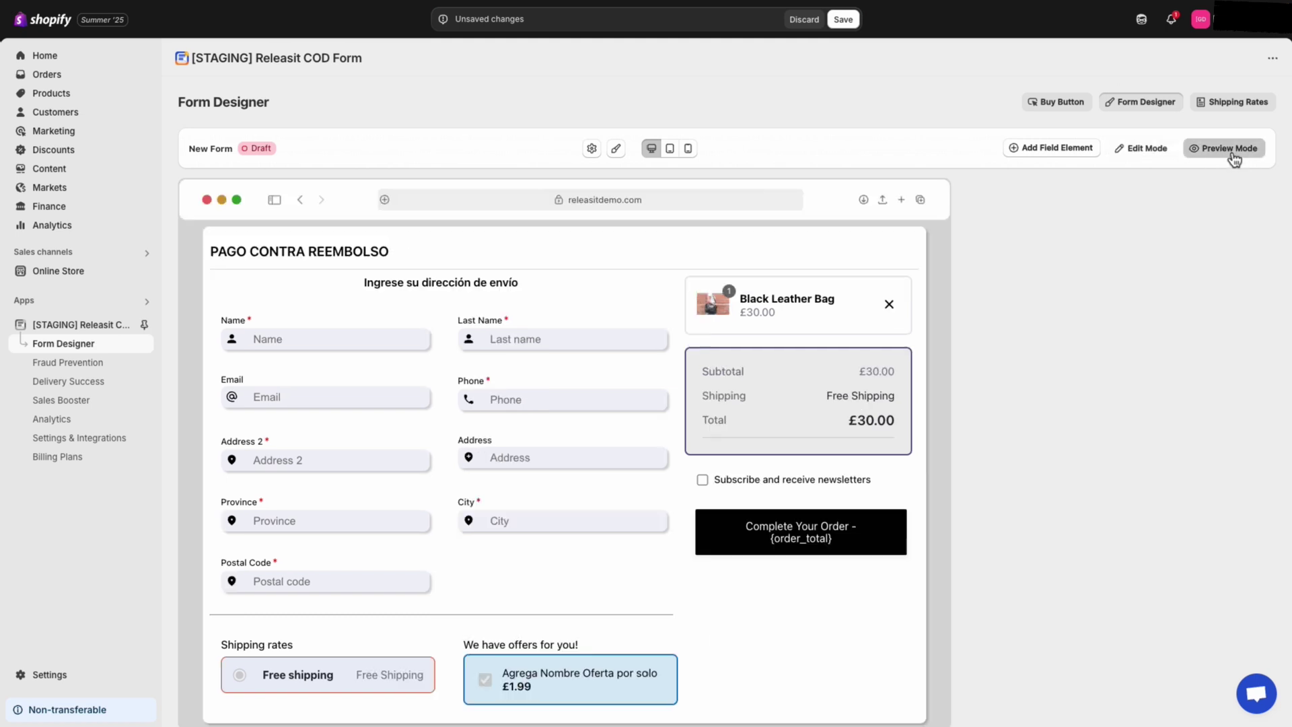
{"action": "scroll", "coordinate": [925, 375], "scroll_direction": "down", "scroll_amount": 2}
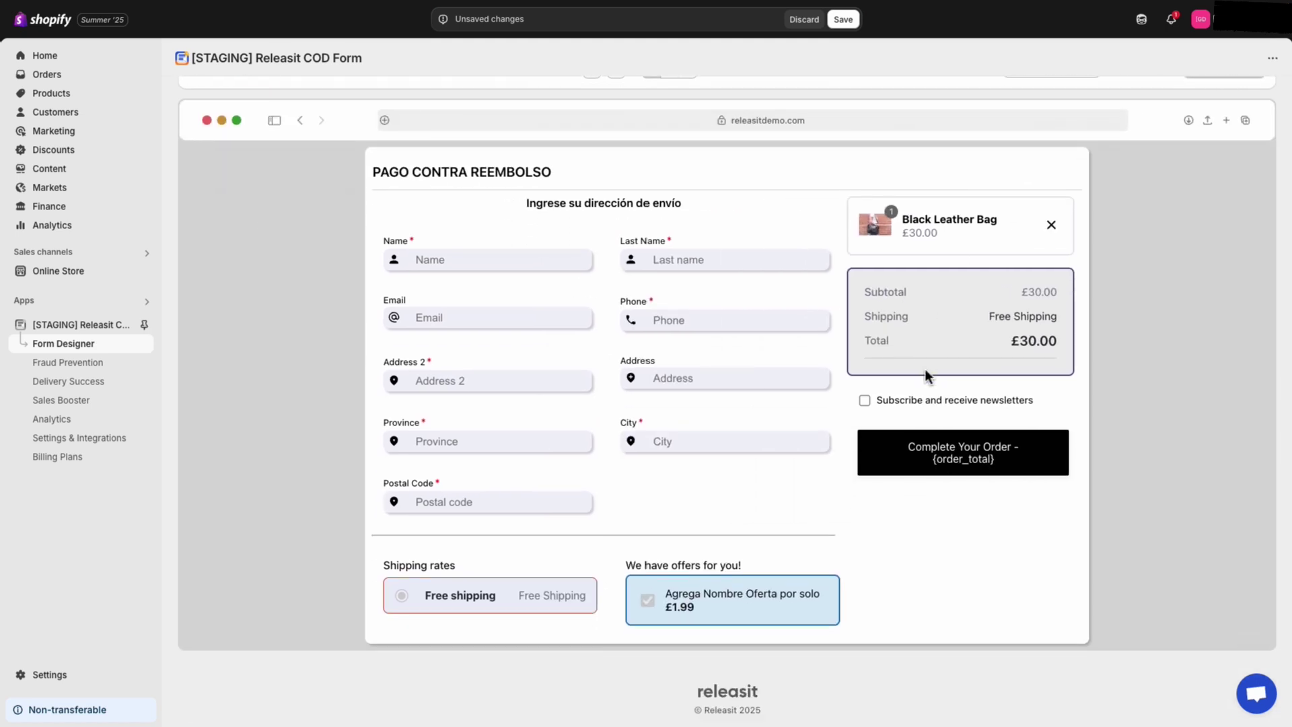
{"action": "scroll", "coordinate": [924, 369], "scroll_direction": "up", "scroll_amount": 2}
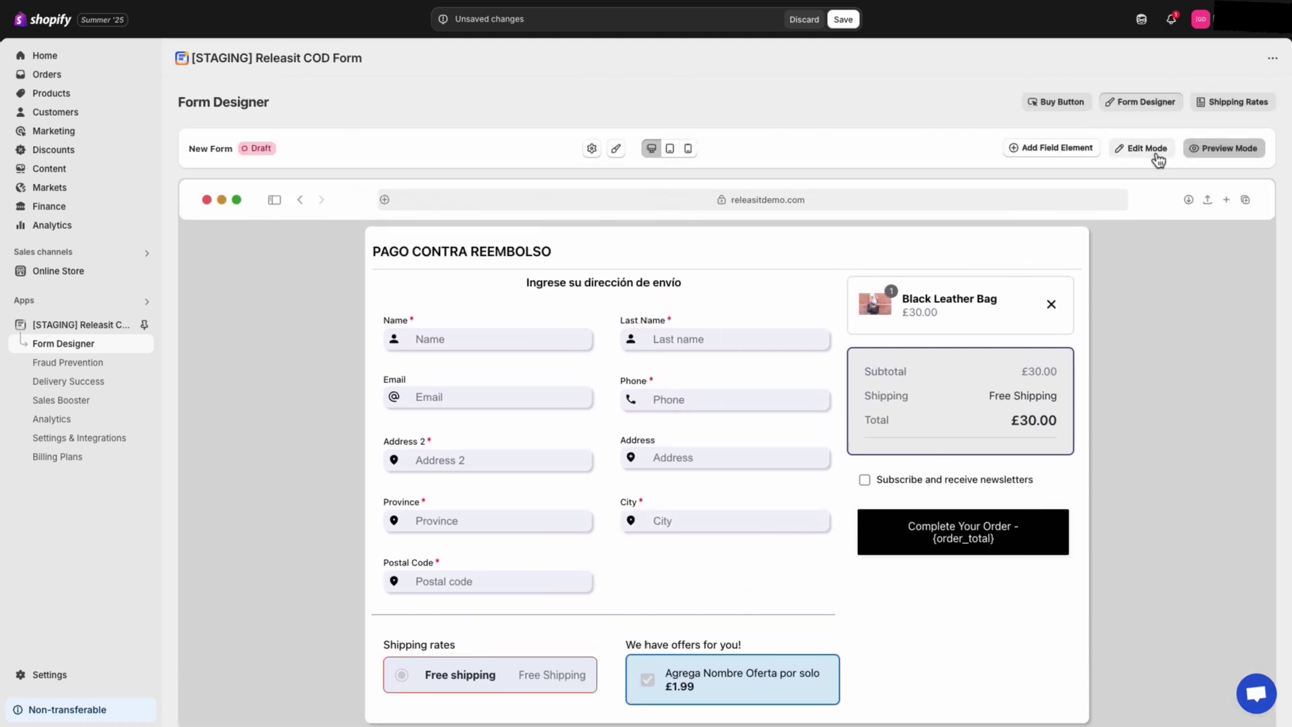
{"action": "left_click", "coordinate": [1155, 157]}
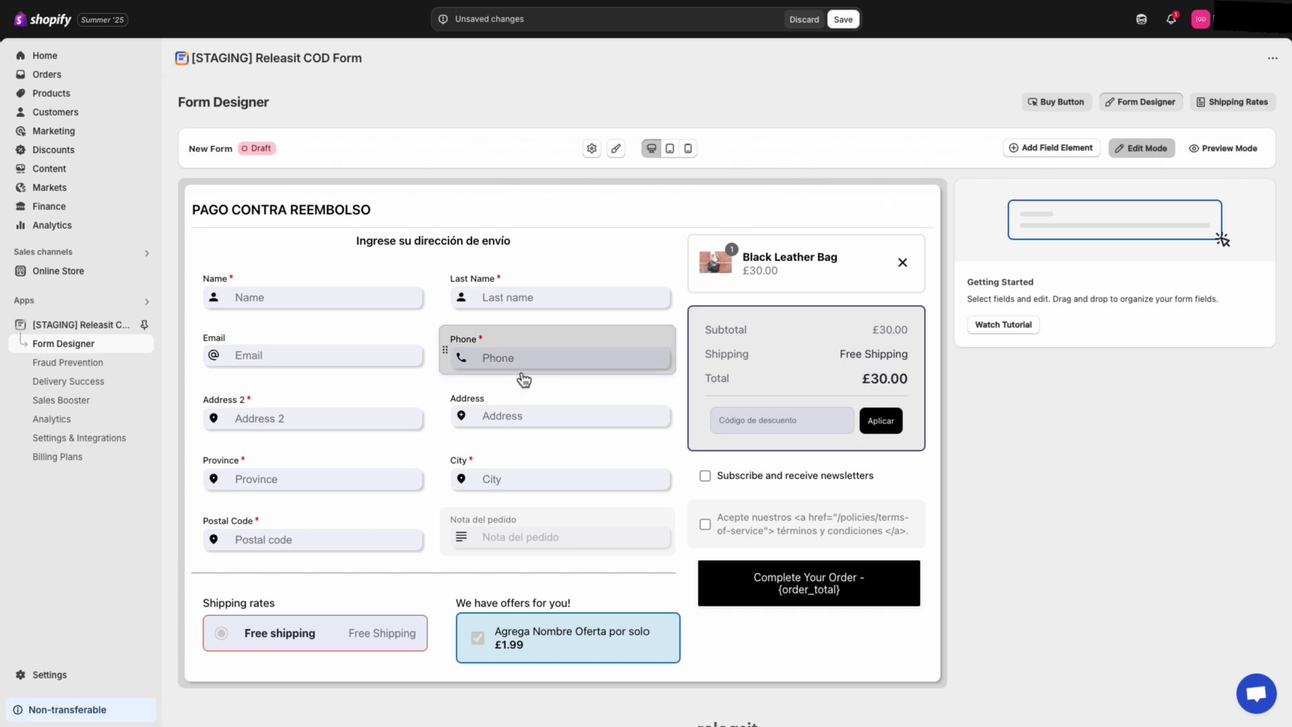
Try the available field icons on the Address field, settling on the second location pin
{"action": "left_click", "coordinate": [514, 397]}
{"action": "left_click", "coordinate": [974, 429]}
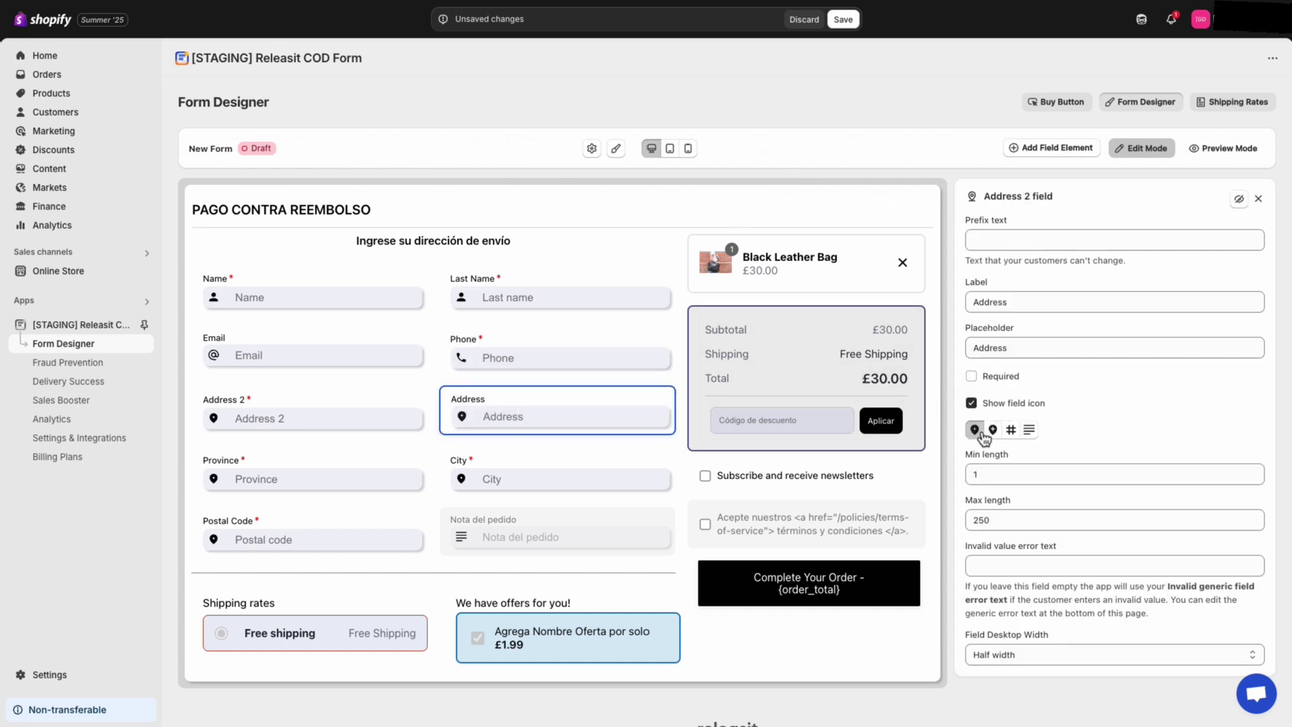
{"action": "left_click", "coordinate": [1029, 429]}
{"action": "left_click", "coordinate": [993, 431]}
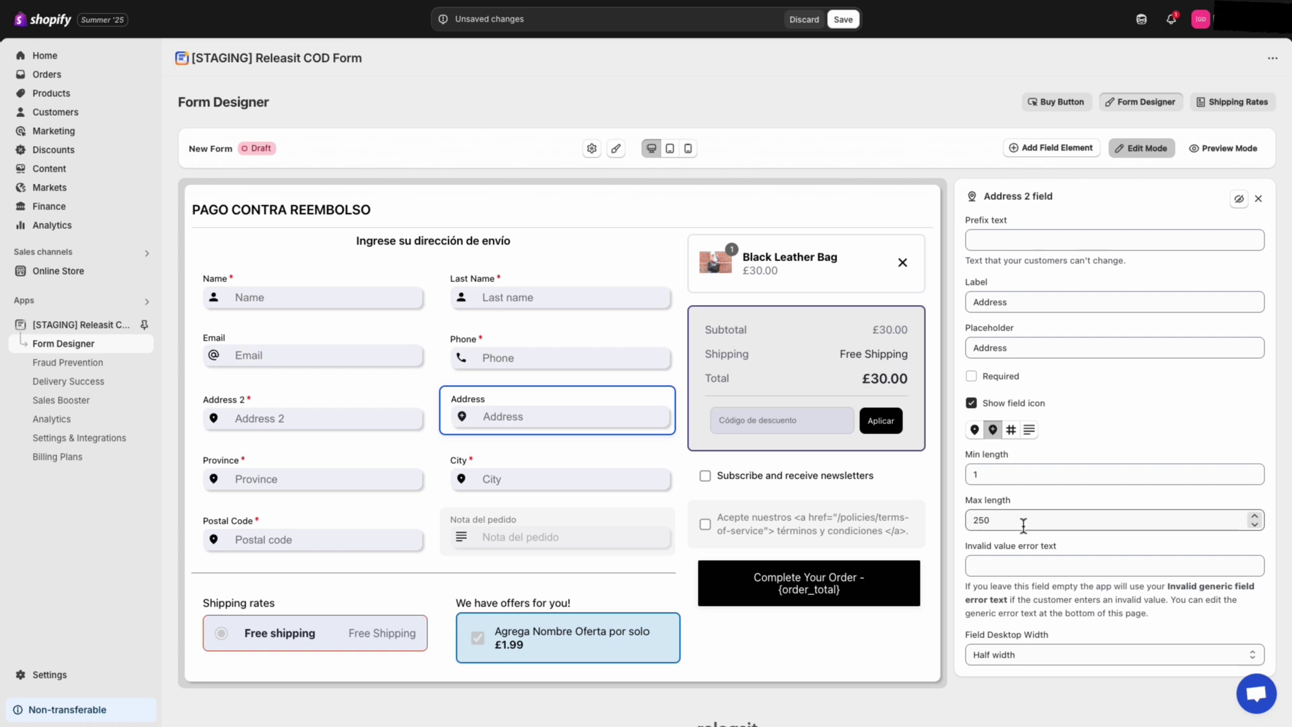
{"action": "scroll", "coordinate": [1027, 626], "scroll_direction": "down", "scroll_amount": 1}
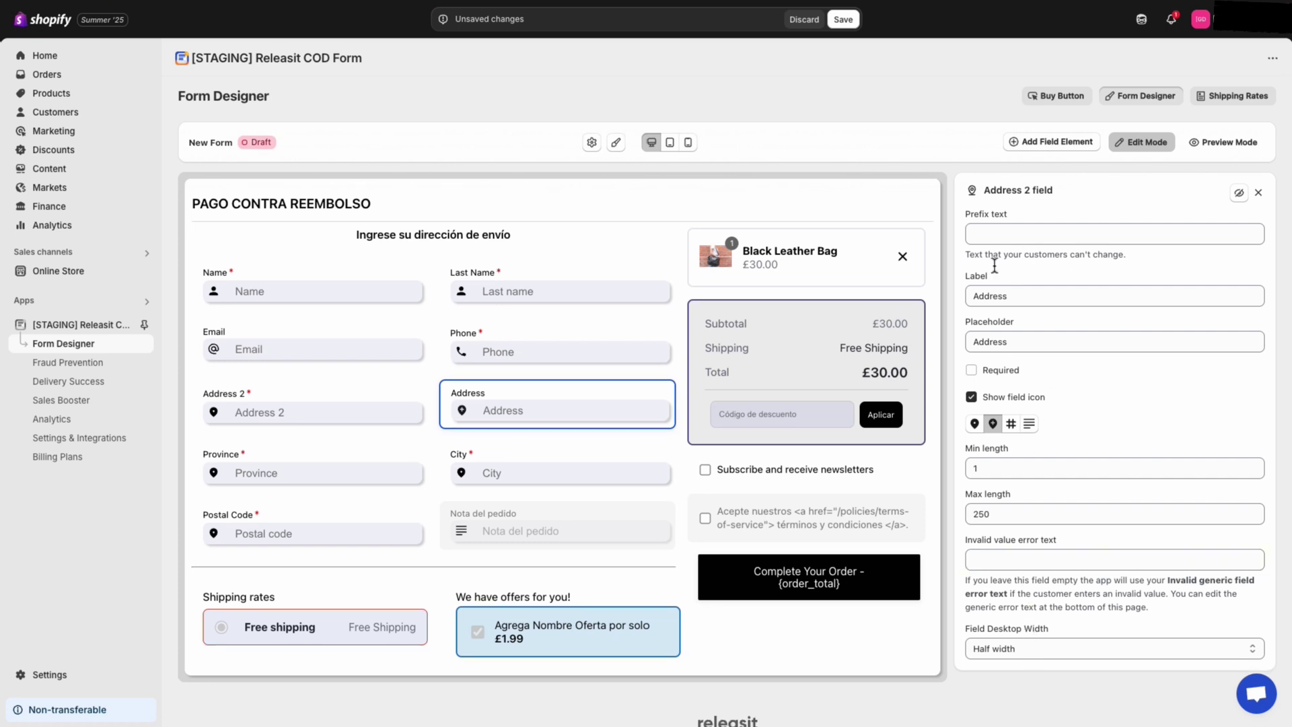
Set the Address field's desktop width to Full width and move it above the Name field
{"action": "left_click", "coordinate": [1047, 644]}
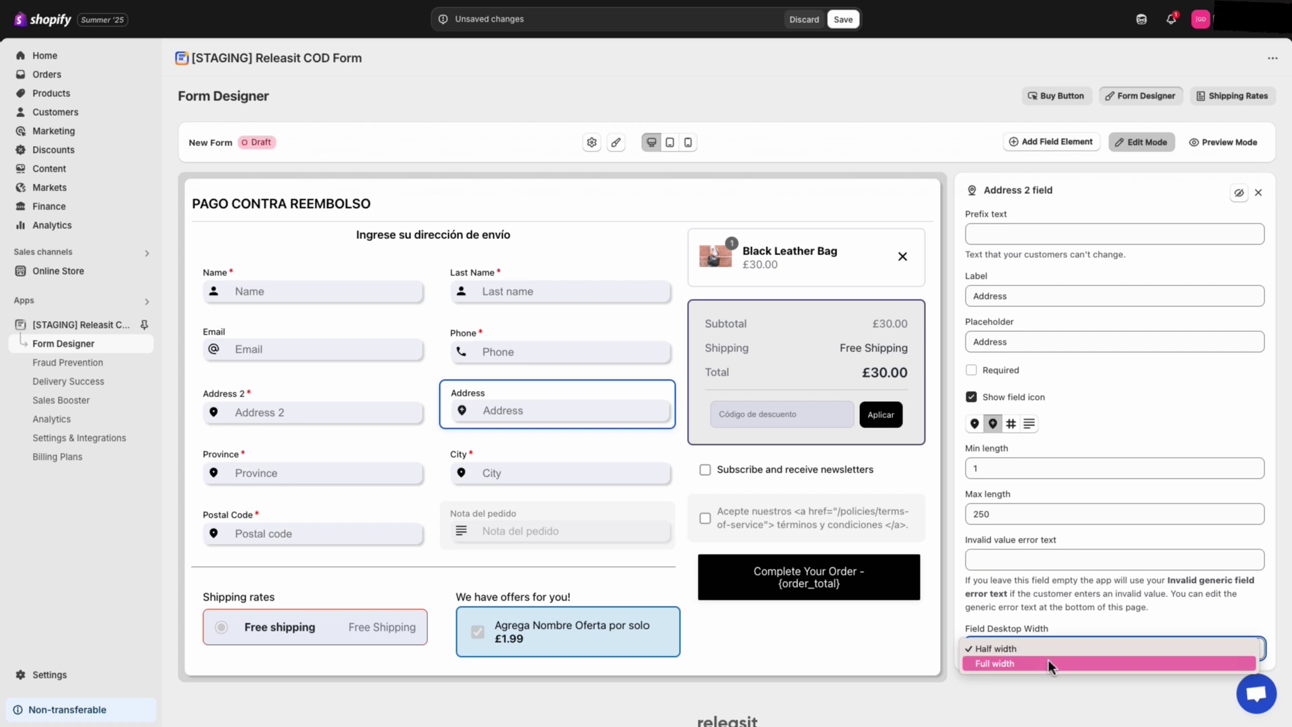
{"action": "left_click", "coordinate": [1048, 662]}
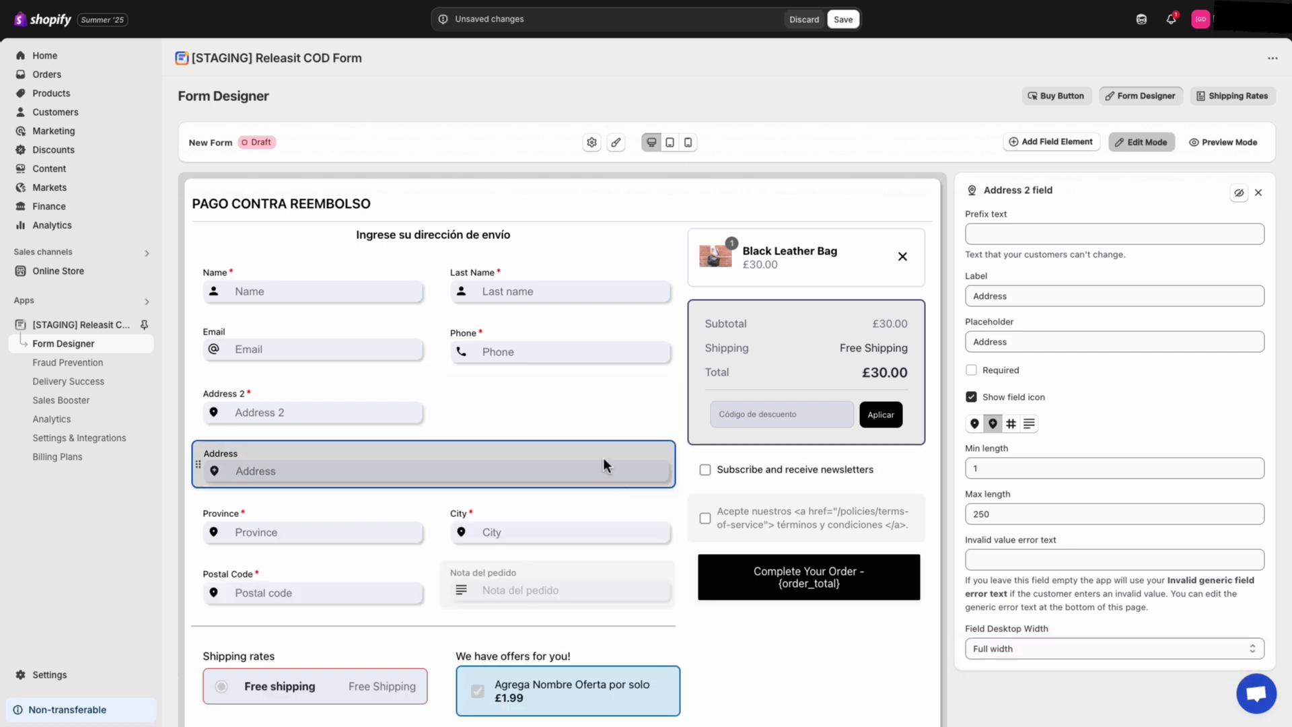
{"action": "left_click_drag", "start_coordinate": [603, 460], "coordinate": [605, 273]}
Set the Address field's desktop width to Half width, and discard the unsaved form changes
{"action": "left_click", "coordinate": [1065, 648]}
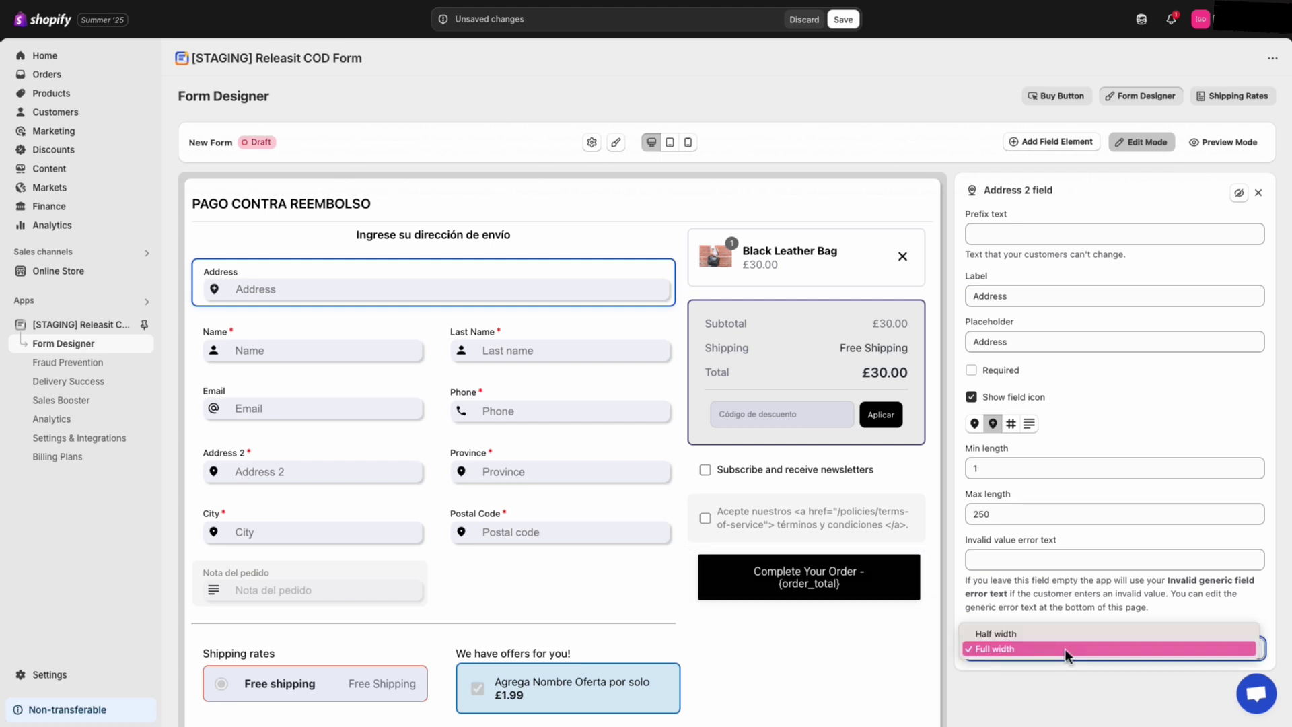
{"action": "left_click", "coordinate": [1042, 633]}
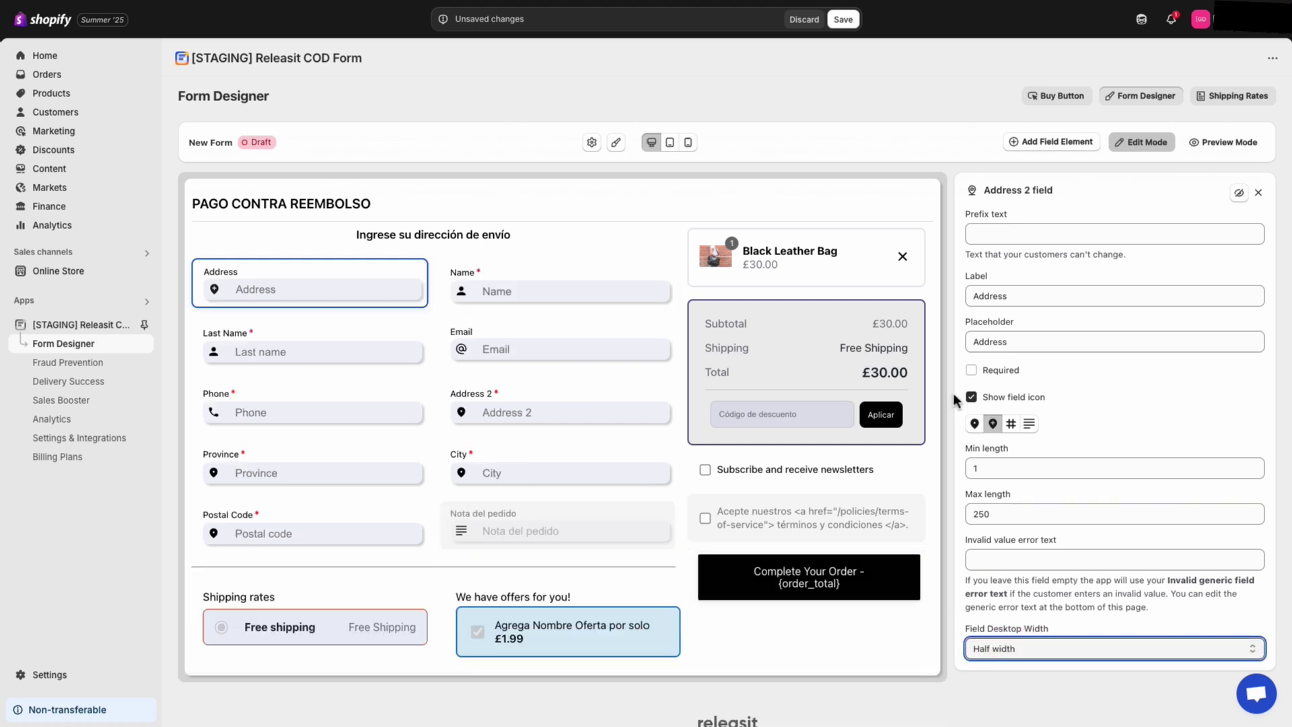
{"action": "left_click", "coordinate": [801, 24]}
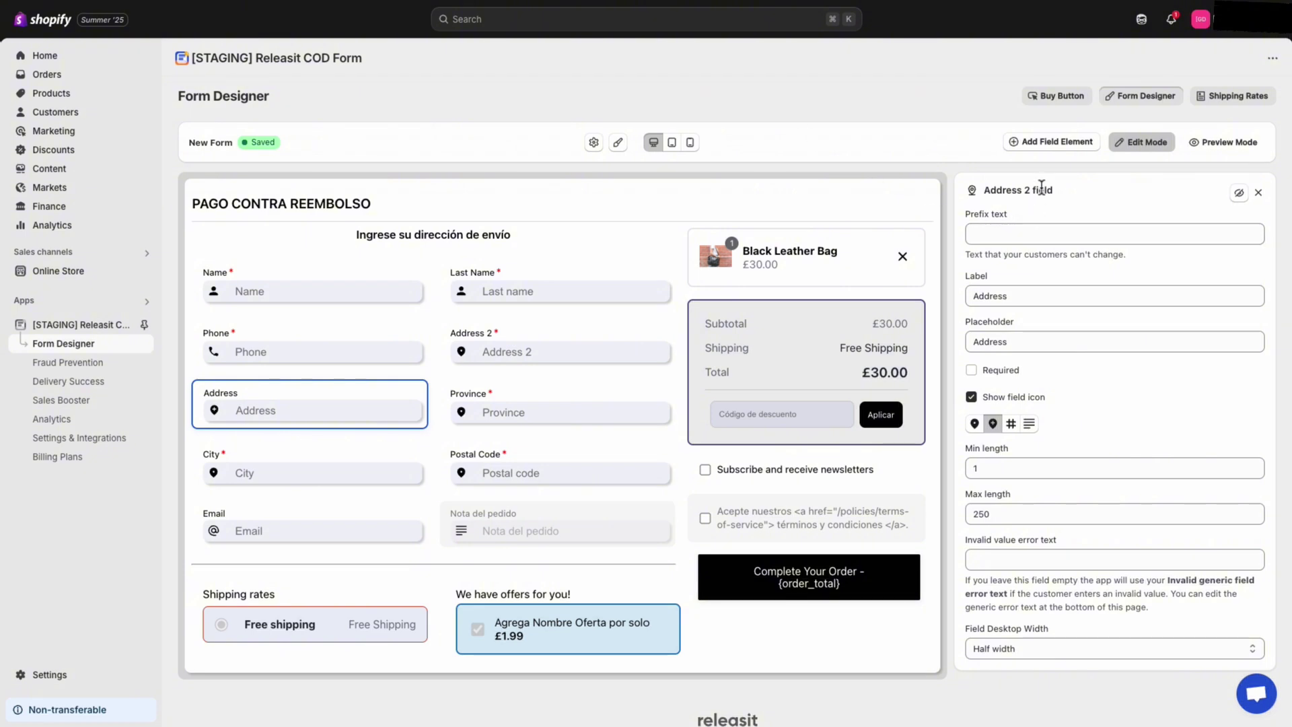
Examine the text, image, button and selector elements that can be added to the form, and close the list
{"action": "left_click", "coordinate": [1057, 150]}
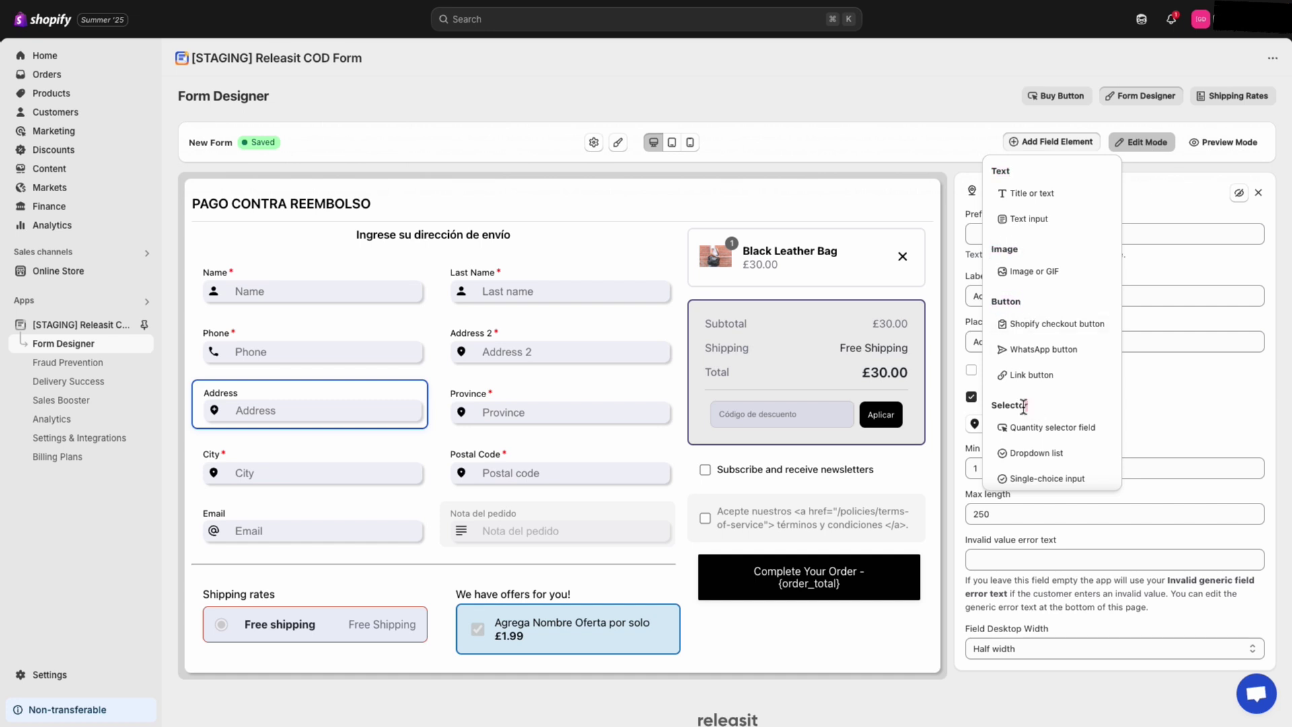
{"action": "left_click_drag", "start_coordinate": [1023, 406], "coordinate": [989, 402]}
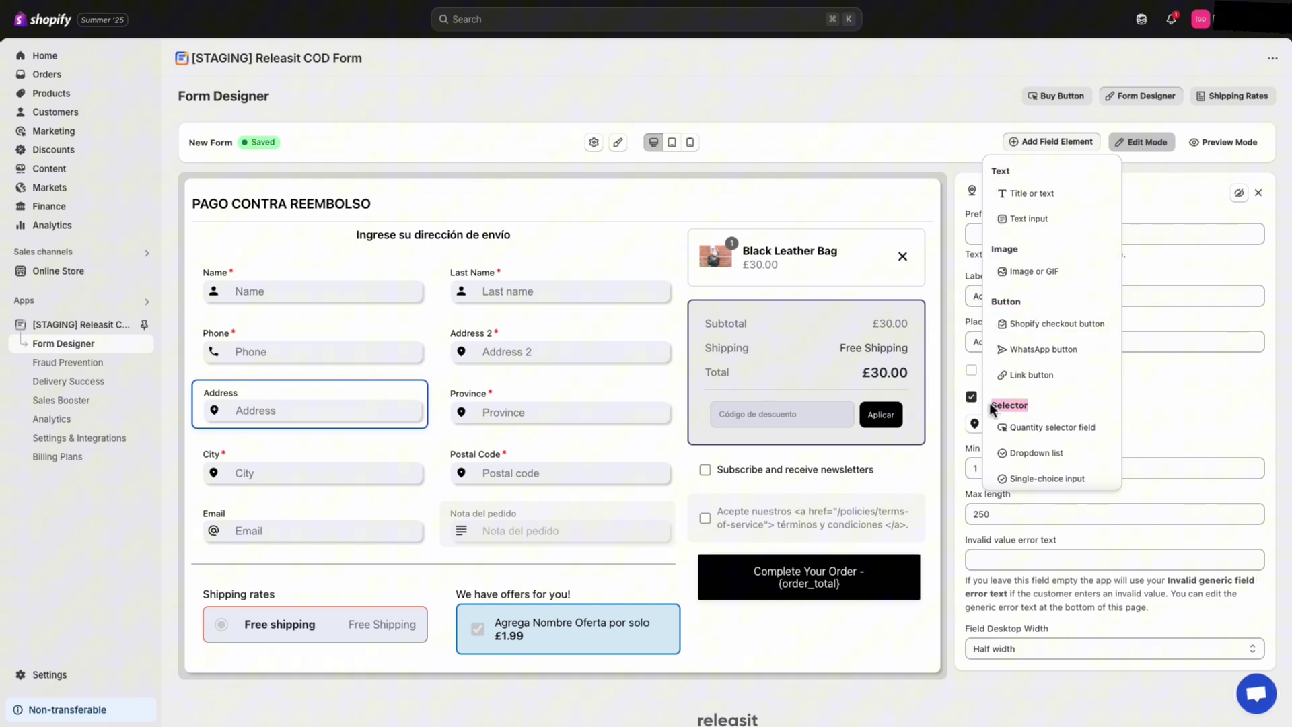
{"action": "left_click", "coordinate": [1053, 153]}
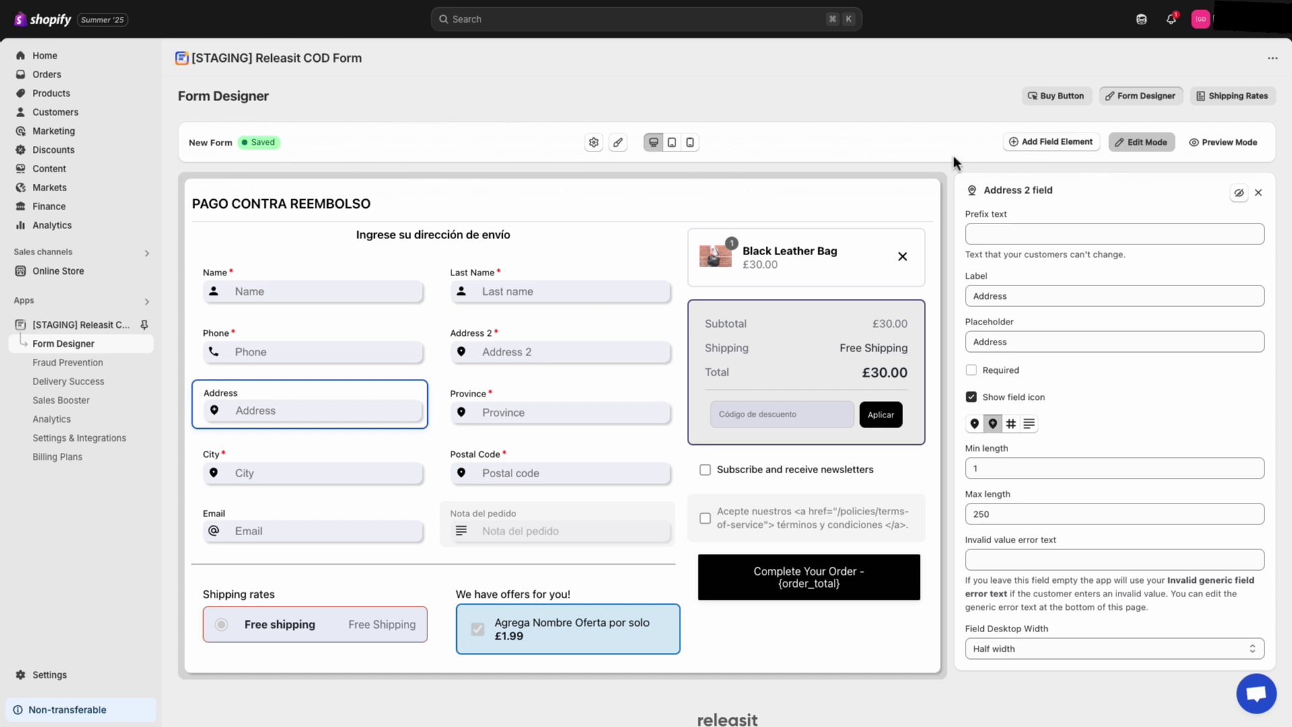
Set the order summary's background color to a light mint green
{"action": "left_click", "coordinate": [819, 251]}
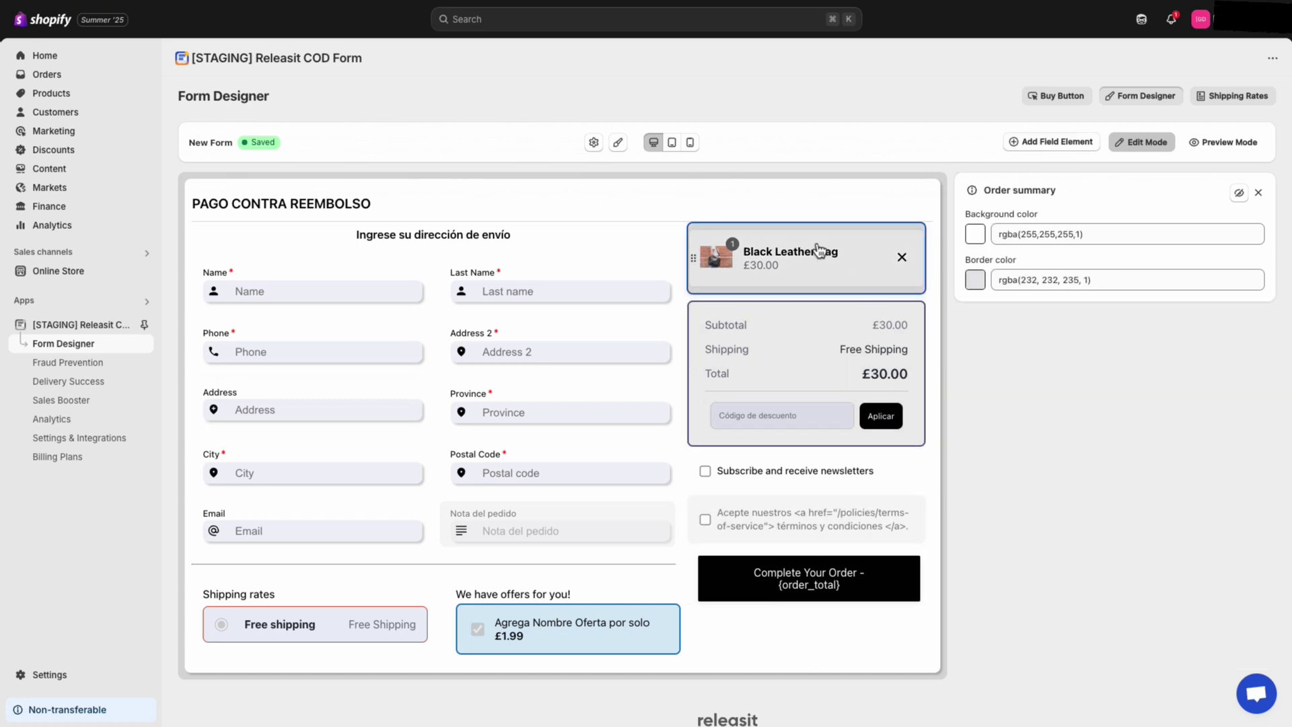
{"action": "left_click", "coordinate": [975, 234]}
{"action": "left_click_drag", "start_coordinate": [1209, 316], "coordinate": [1084, 397]}
{"action": "left_click", "coordinate": [1133, 494]}
{"action": "left_click_drag", "start_coordinate": [1132, 358], "coordinate": [1114, 277]}
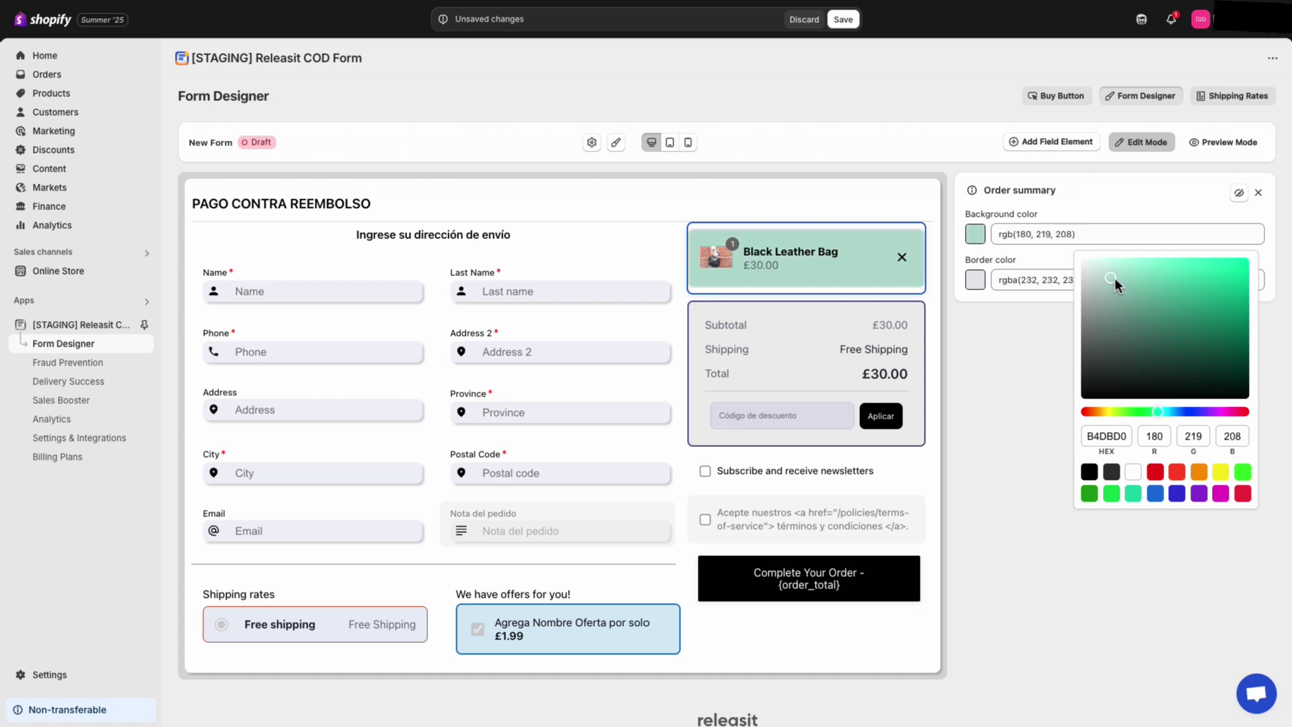
Set the totals summary's border color to the bright green swatch, rgba(54, 234, 9, 1)
{"action": "left_click", "coordinate": [861, 330]}
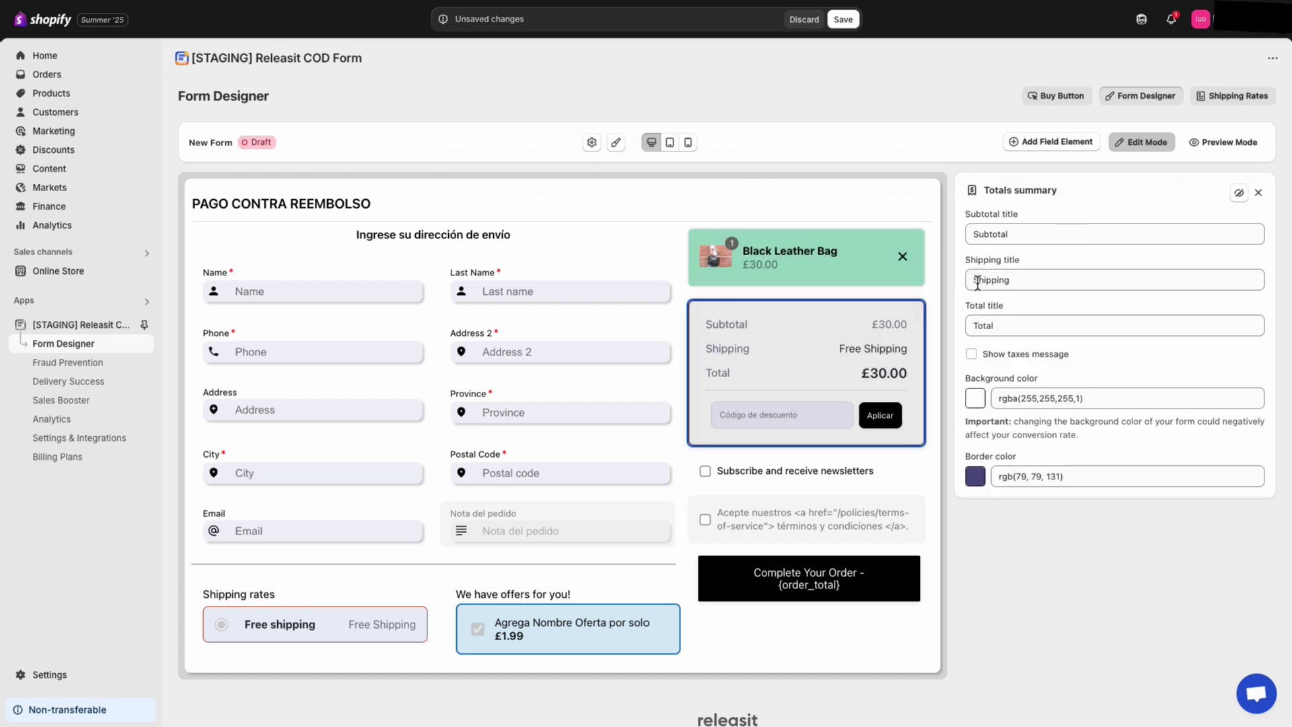
{"action": "left_click", "coordinate": [975, 476]}
{"action": "left_click", "coordinate": [1242, 715]}
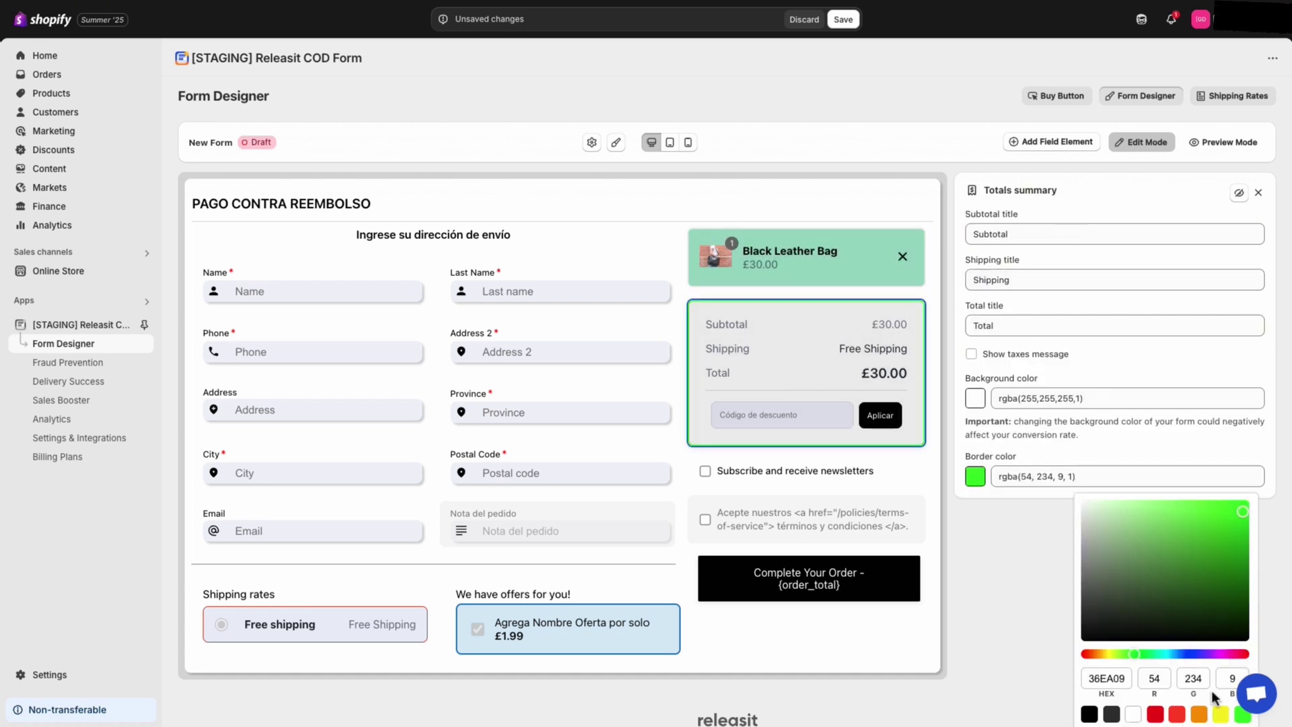
View the settings of the newsletter field and the terms acceptance field
{"action": "scroll", "coordinate": [1081, 496], "scroll_direction": "down", "scroll_amount": 1}
{"action": "left_click", "coordinate": [873, 437]}
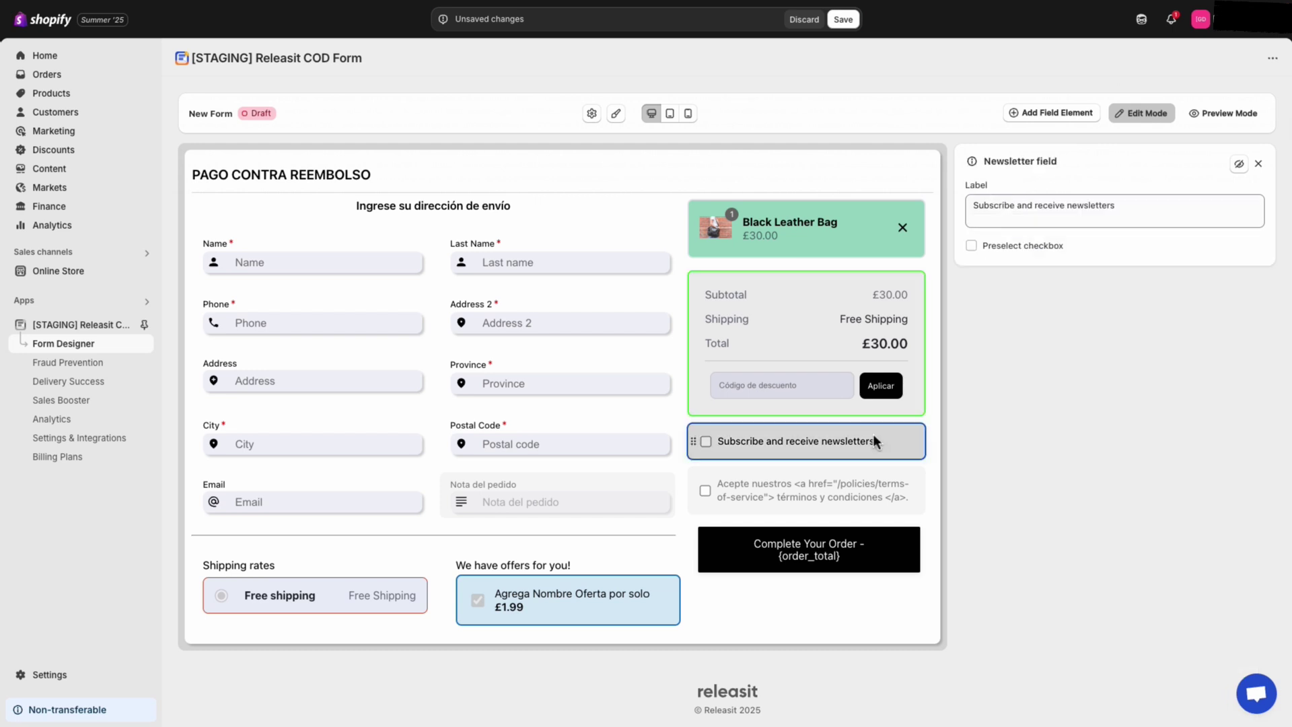
{"action": "left_click", "coordinate": [881, 471]}
Set the submit button's background color to the dark green swatch, rgba(29, 158, 6, 1)
{"action": "left_click", "coordinate": [888, 538]}
{"action": "left_click", "coordinate": [977, 399]}
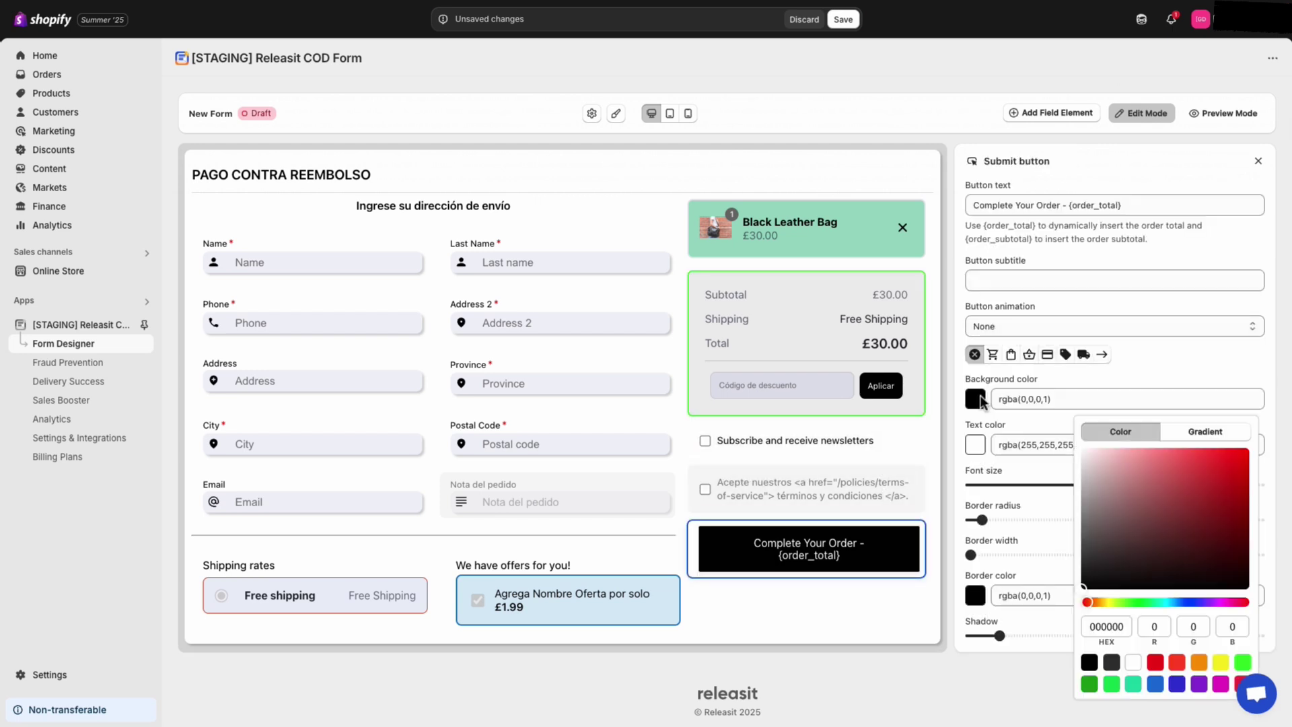
{"action": "left_click", "coordinate": [1111, 684]}
{"action": "left_click", "coordinate": [1089, 684]}
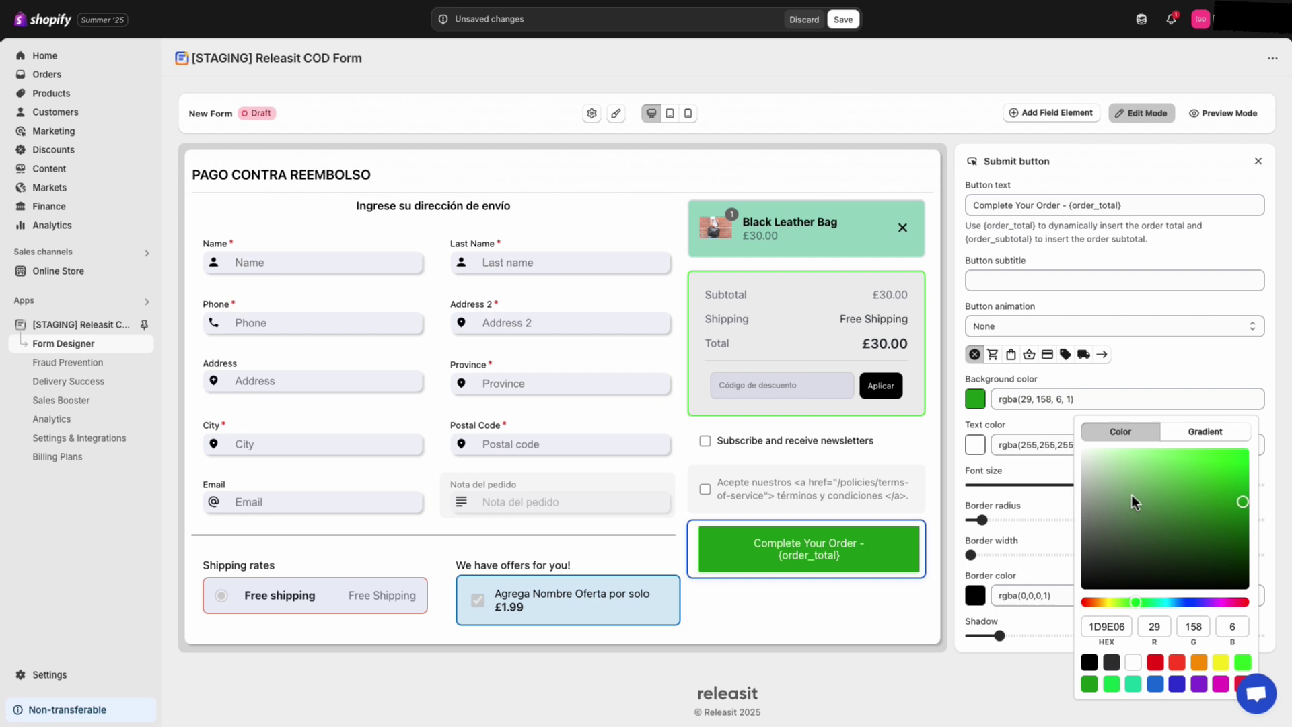
Try the truck and basket icons on the submit button, and discard the unsaved form changes
{"action": "left_click", "coordinate": [1063, 170]}
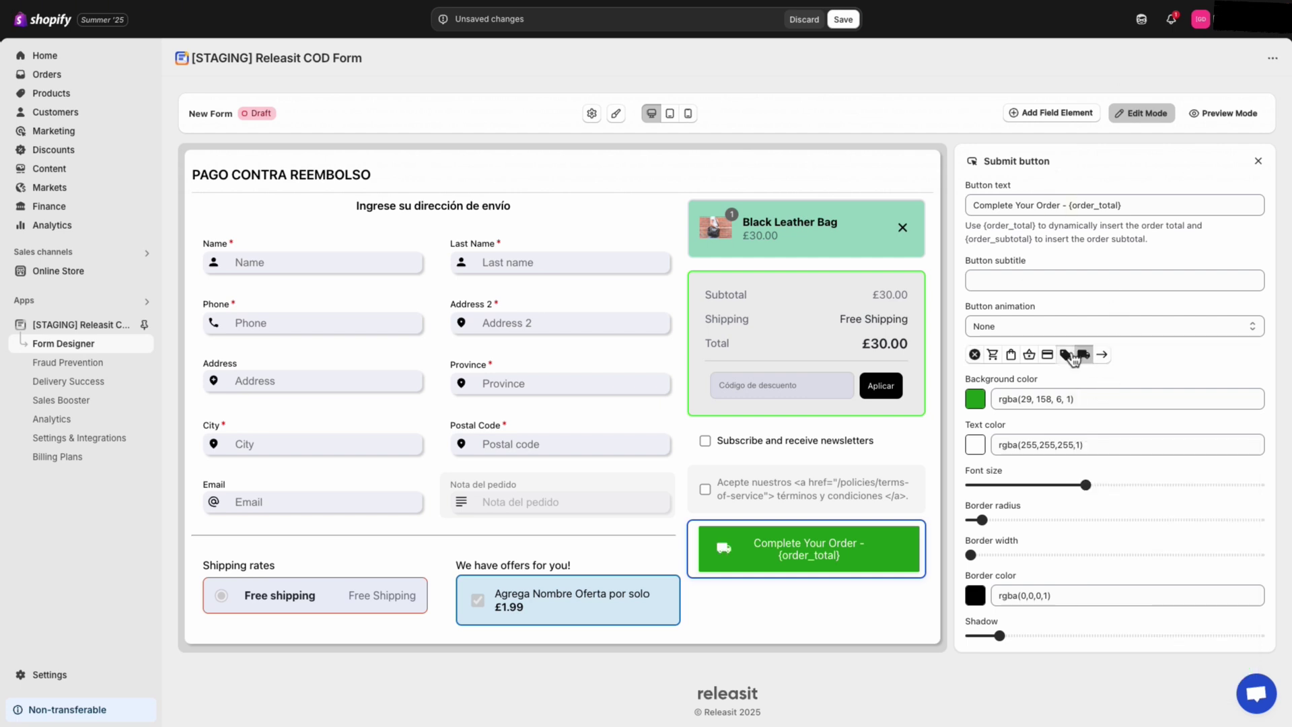
{"action": "left_click", "coordinate": [1031, 355]}
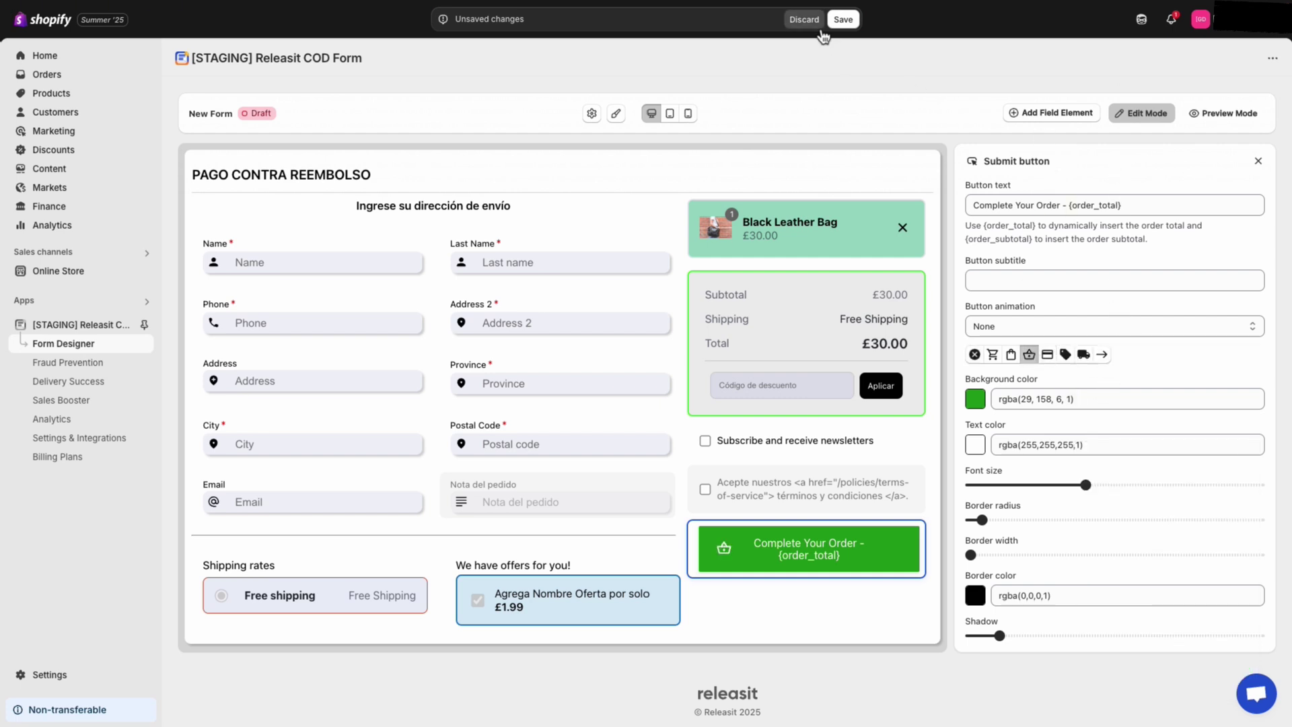
{"action": "left_click", "coordinate": [804, 19]}
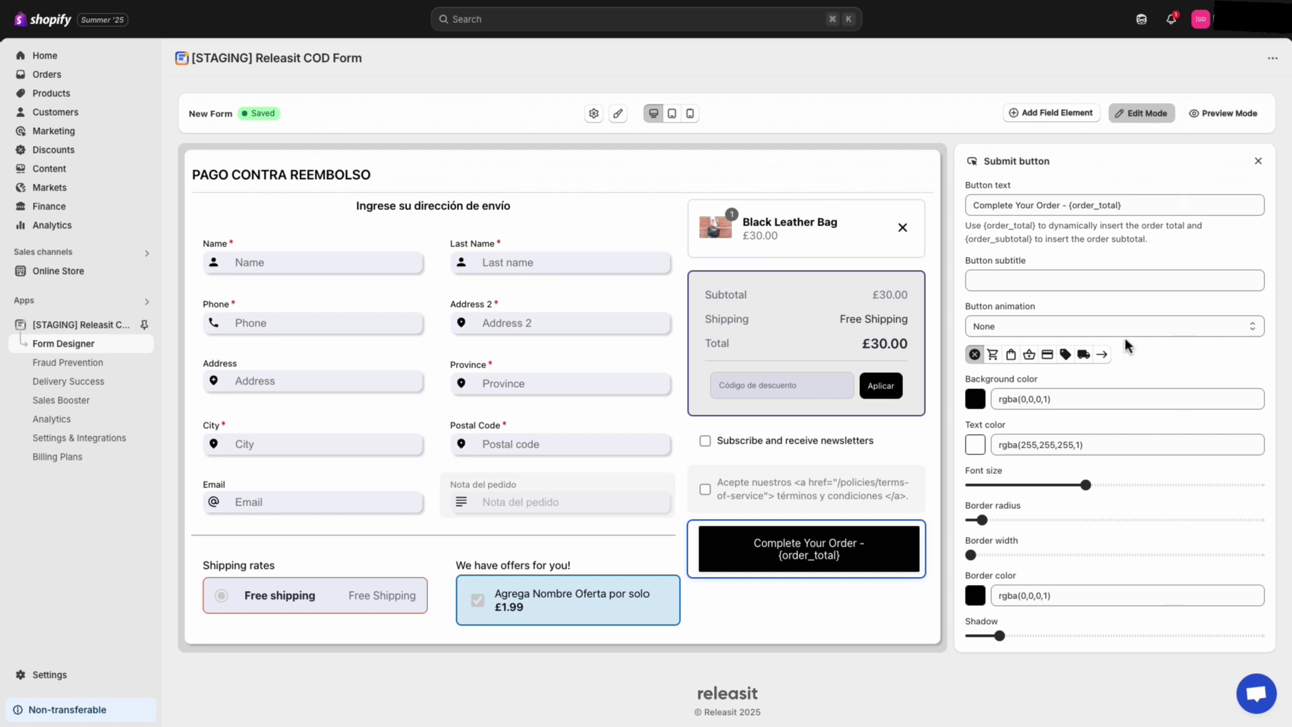
Examine the whole form in Preview Mode and return to Edit Mode
{"action": "left_click", "coordinate": [1218, 115]}
{"action": "scroll", "coordinate": [849, 545], "scroll_direction": "down", "scroll_amount": 2}
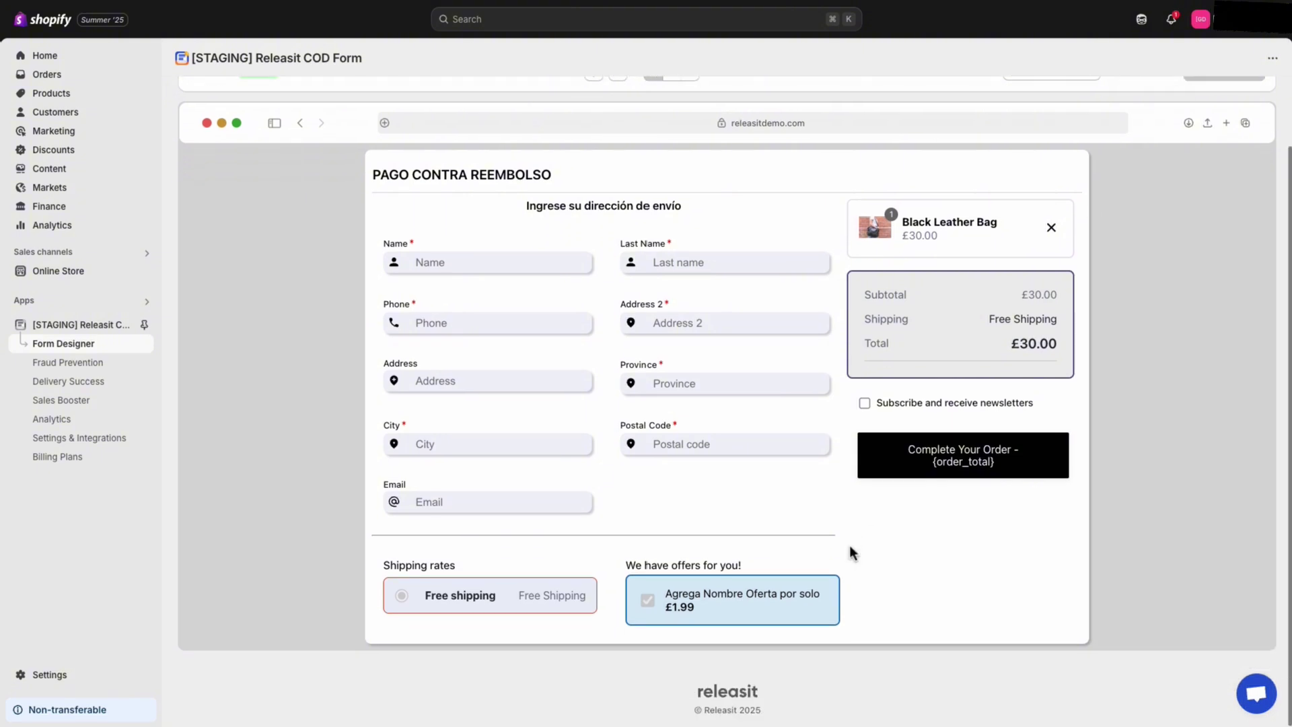
{"action": "scroll", "coordinate": [849, 546], "scroll_direction": "up", "scroll_amount": 3}
{"action": "scroll", "coordinate": [850, 547], "scroll_direction": "down", "scroll_amount": 3}
{"action": "scroll", "coordinate": [850, 546], "scroll_direction": "up", "scroll_amount": 2}
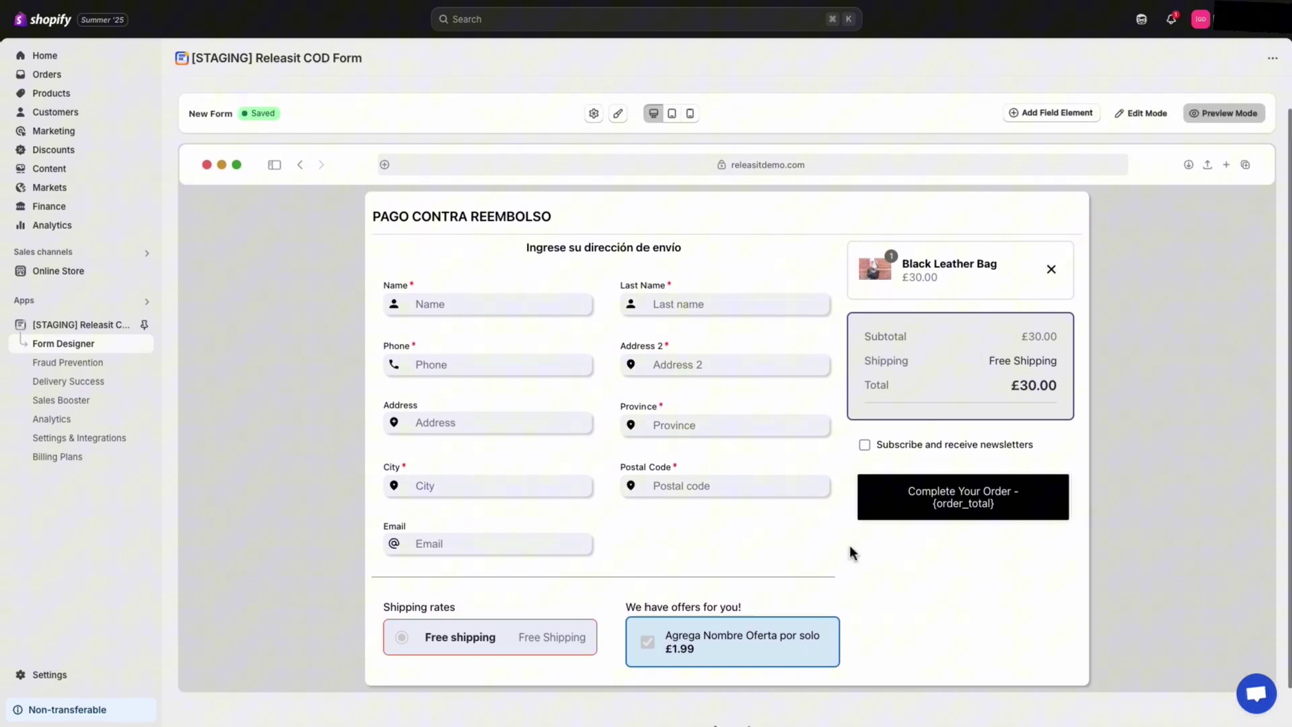
{"action": "left_click", "coordinate": [1131, 119]}
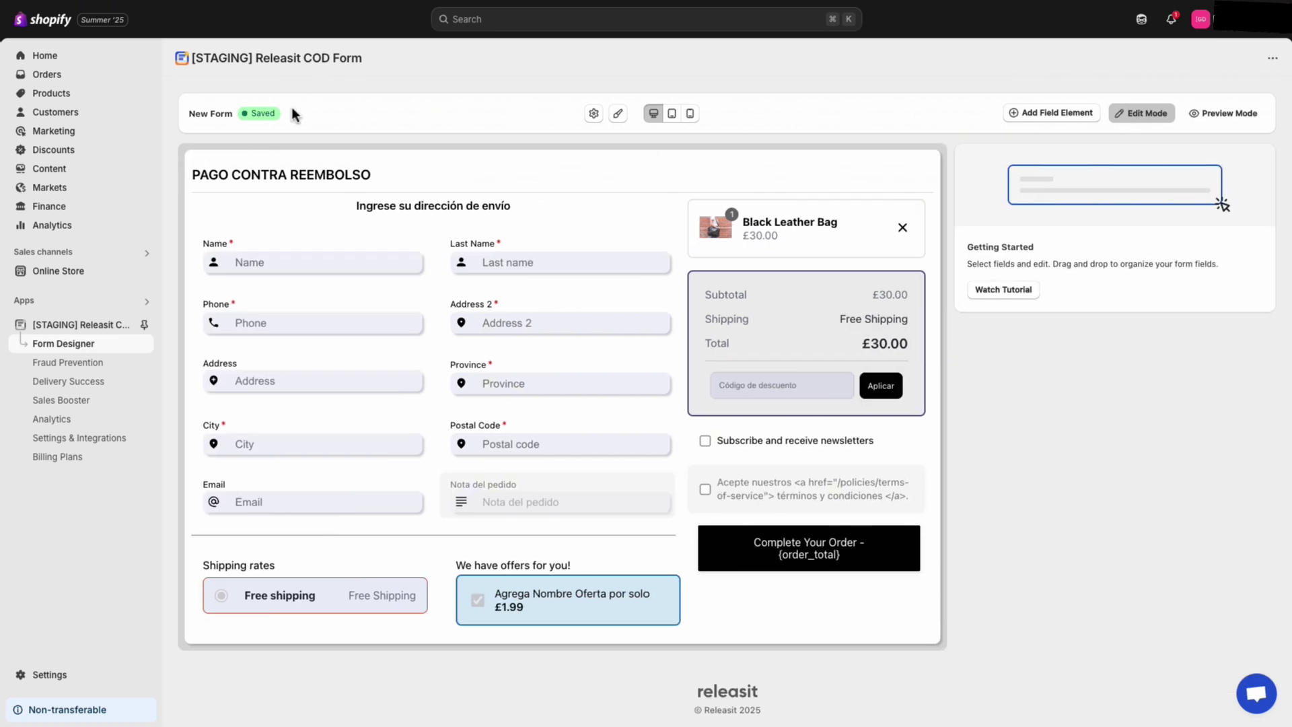
Try moving the Name field down to the second row below Last Name, and discard the unsaved change
{"action": "left_click_drag", "start_coordinate": [297, 264], "coordinate": [293, 307]}
{"action": "left_click_drag", "start_coordinate": [300, 120], "coordinate": [190, 117]}
{"action": "left_click", "coordinate": [278, 122]}
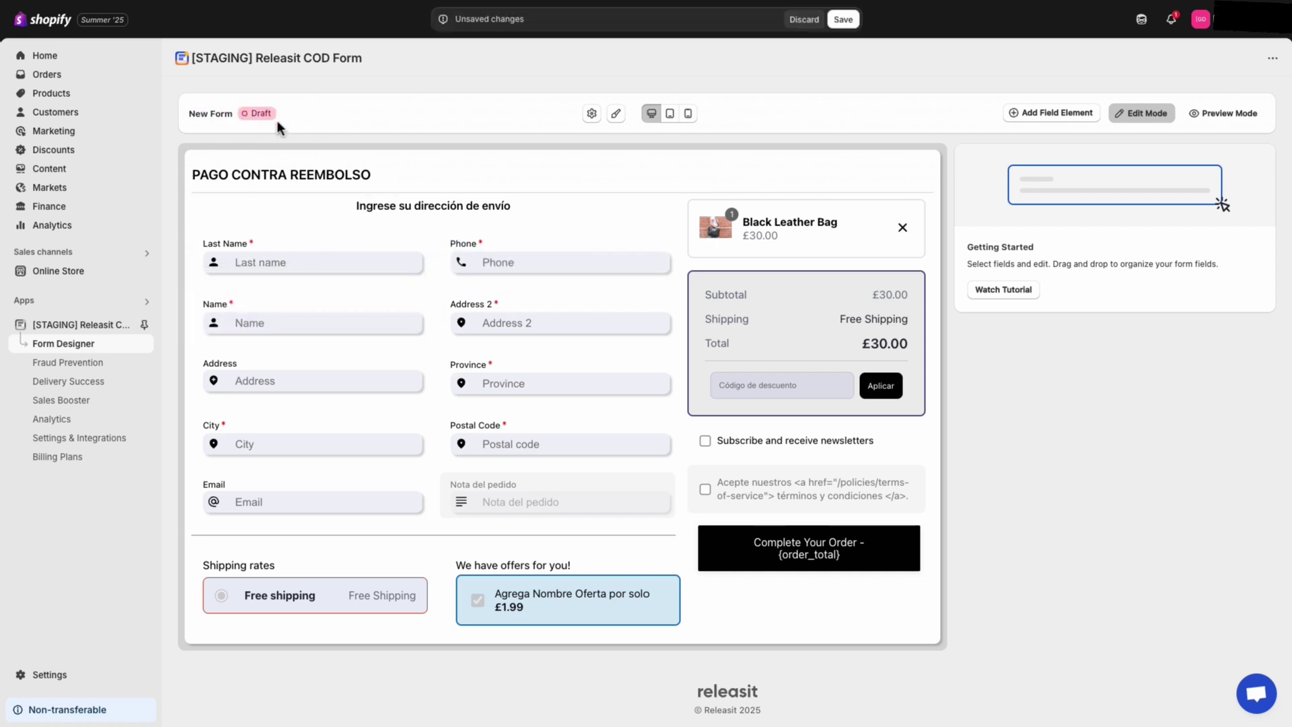
{"action": "left_click", "coordinate": [816, 19]}
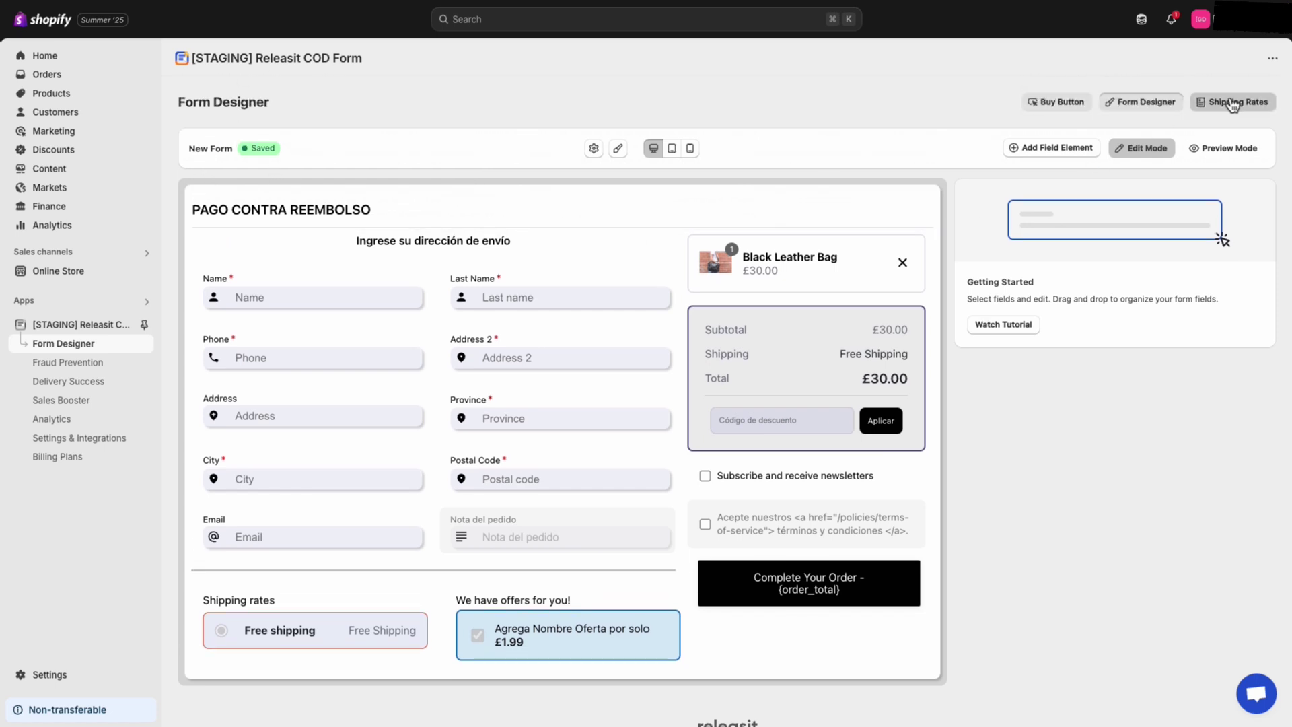
Open the Shipping Rates page and read its introduction
{"action": "left_click", "coordinate": [1231, 105]}
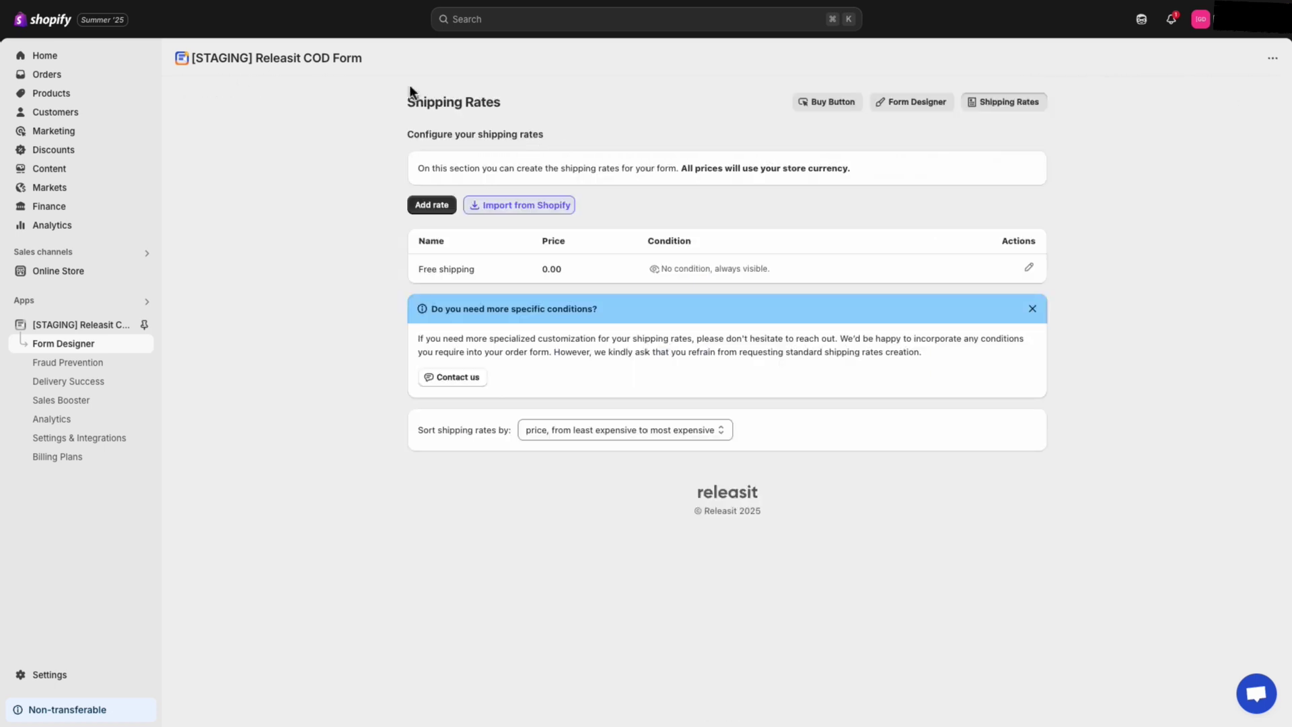
{"action": "left_click_drag", "start_coordinate": [410, 91], "coordinate": [489, 115]}
{"action": "left_click_drag", "start_coordinate": [411, 134], "coordinate": [821, 187]}
{"action": "left_click", "coordinate": [821, 187]}
Add a blank shipping rate and import the existing rates from Shopify
{"action": "left_click", "coordinate": [433, 206]}
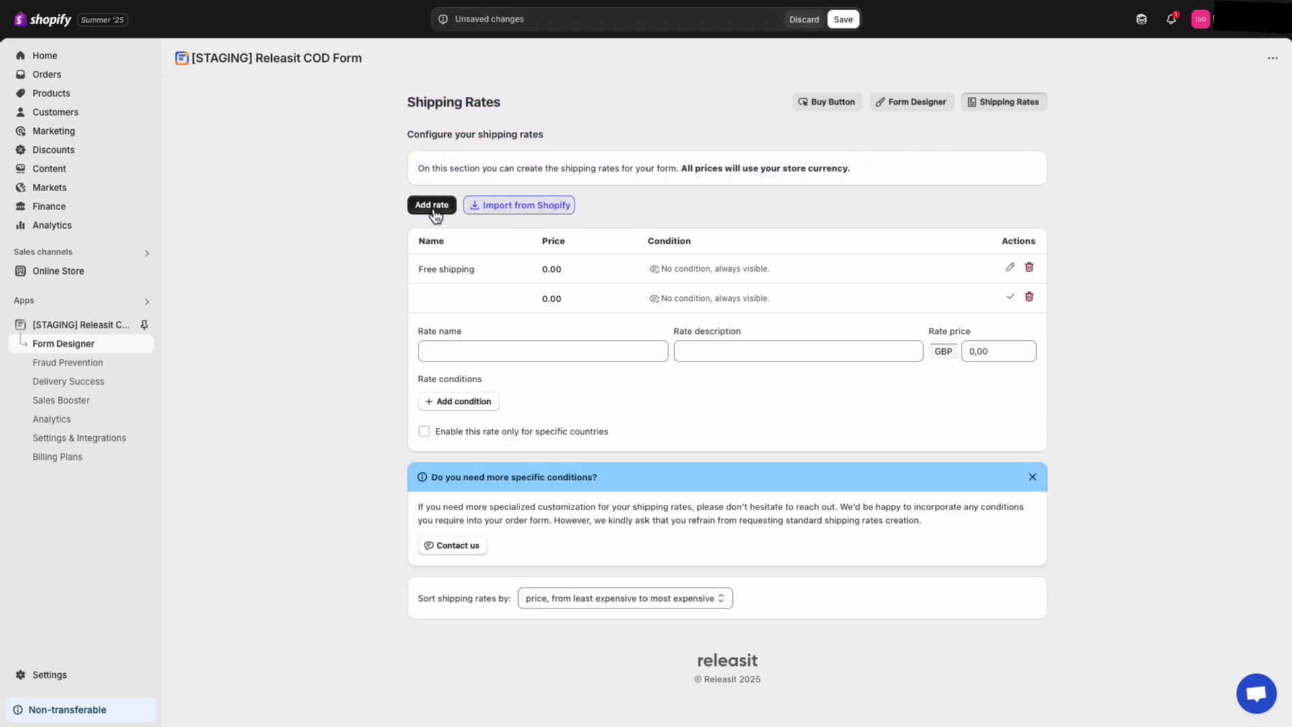
{"action": "left_click", "coordinate": [496, 208]}
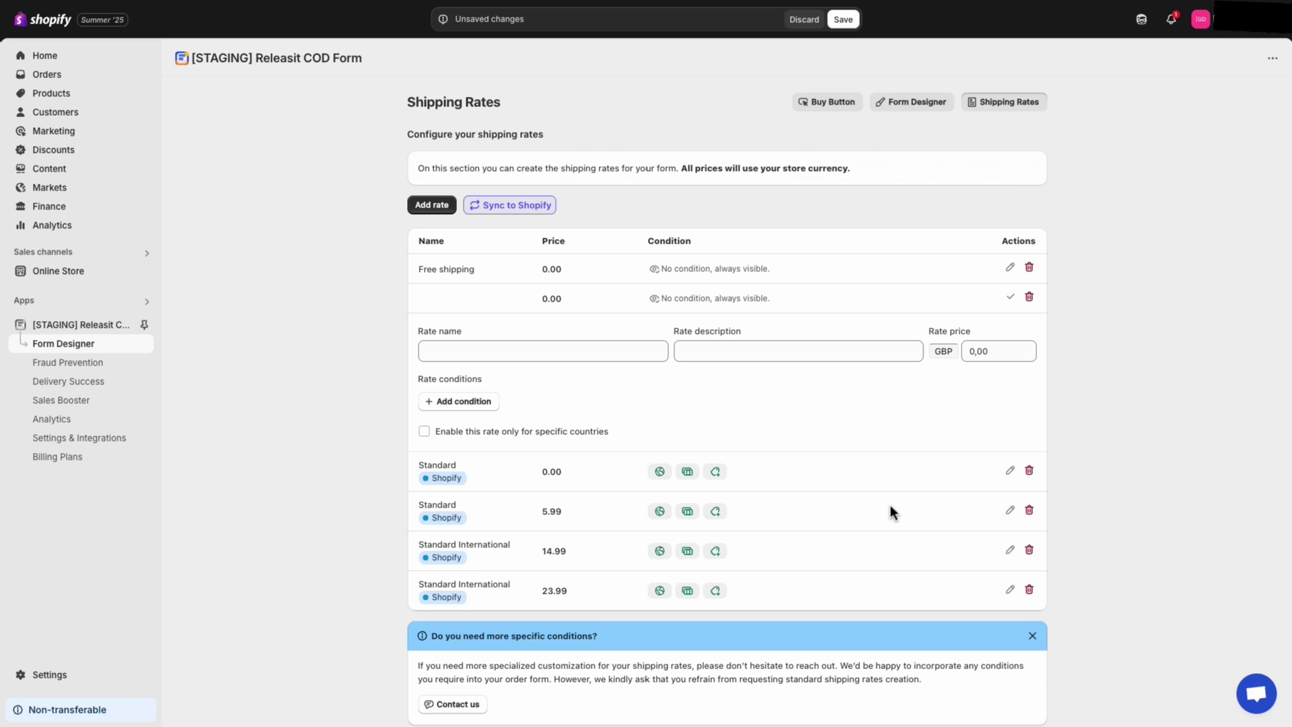
Delete the Free shipping rate, both Standard rates and the 23.99 Standard International rate
{"action": "left_click", "coordinate": [1029, 471]}
{"action": "left_click", "coordinate": [1030, 372]}
{"action": "left_click", "coordinate": [1029, 268]}
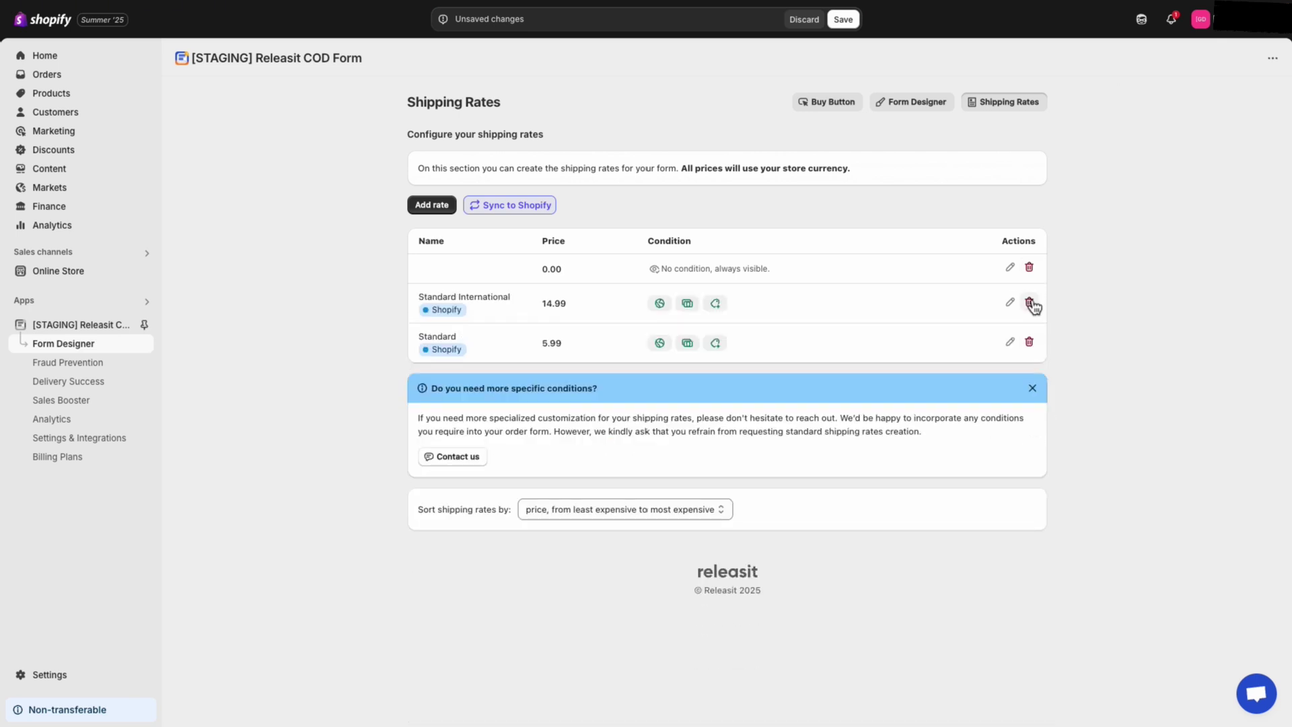
{"action": "left_click", "coordinate": [1030, 341]}
Examine the Standard International rate's price, order conditions, linked products and enabled countries, and close its details
{"action": "left_click", "coordinate": [1010, 301]}
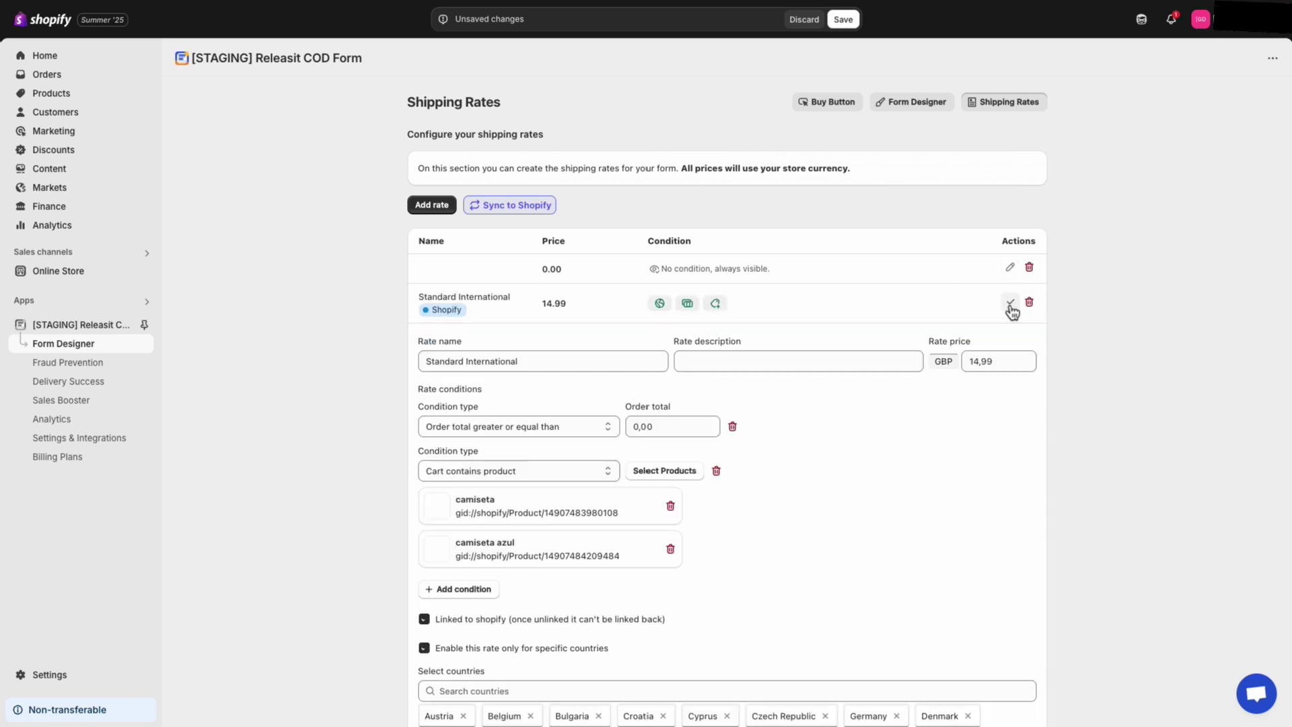
{"action": "scroll", "coordinate": [720, 176], "scroll_direction": "down", "scroll_amount": 3}
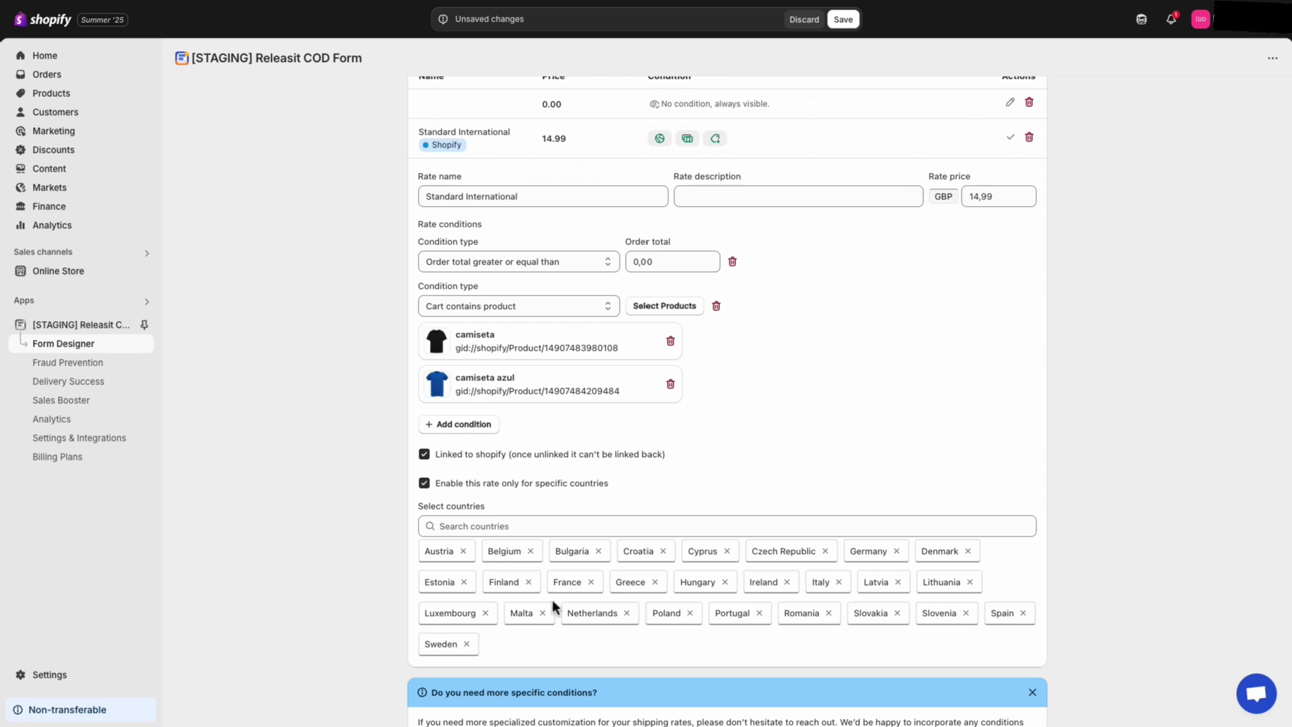
{"action": "scroll", "coordinate": [551, 599], "scroll_direction": "up", "scroll_amount": 3}
{"action": "left_click", "coordinate": [1011, 303]}
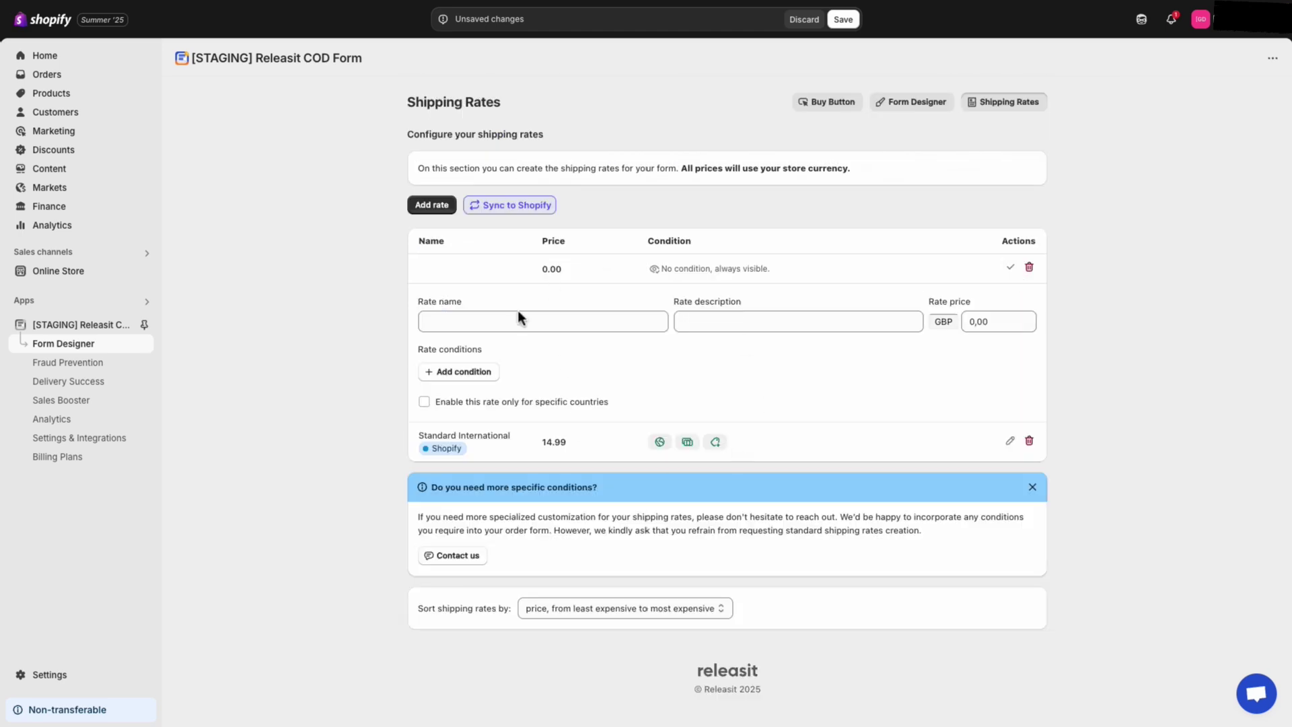
Try adding a condition to the unnamed rate, and discard the unsaved shipping rate changes
{"action": "left_click", "coordinate": [461, 373]}
{"action": "left_click", "coordinate": [799, 23]}
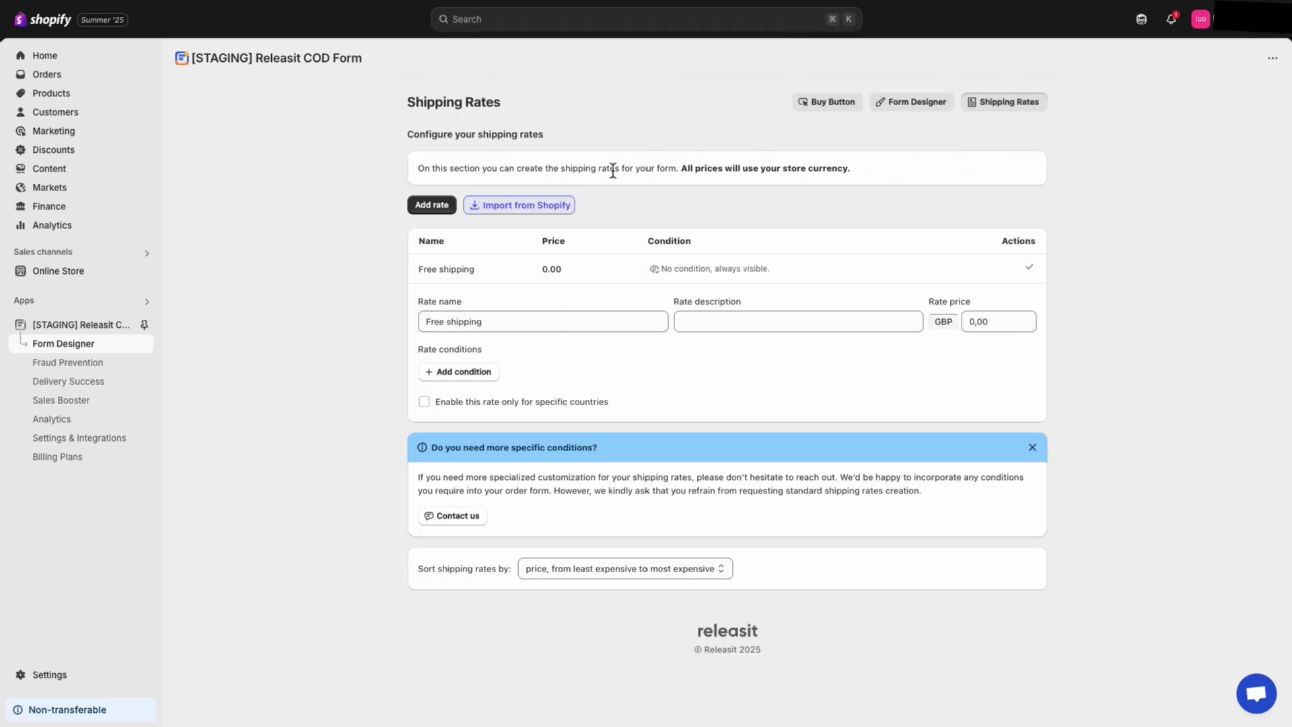
Return to the Form Designer, view the Shipping rates element's title and free text settings, and close them
{"action": "left_click", "coordinate": [909, 102]}
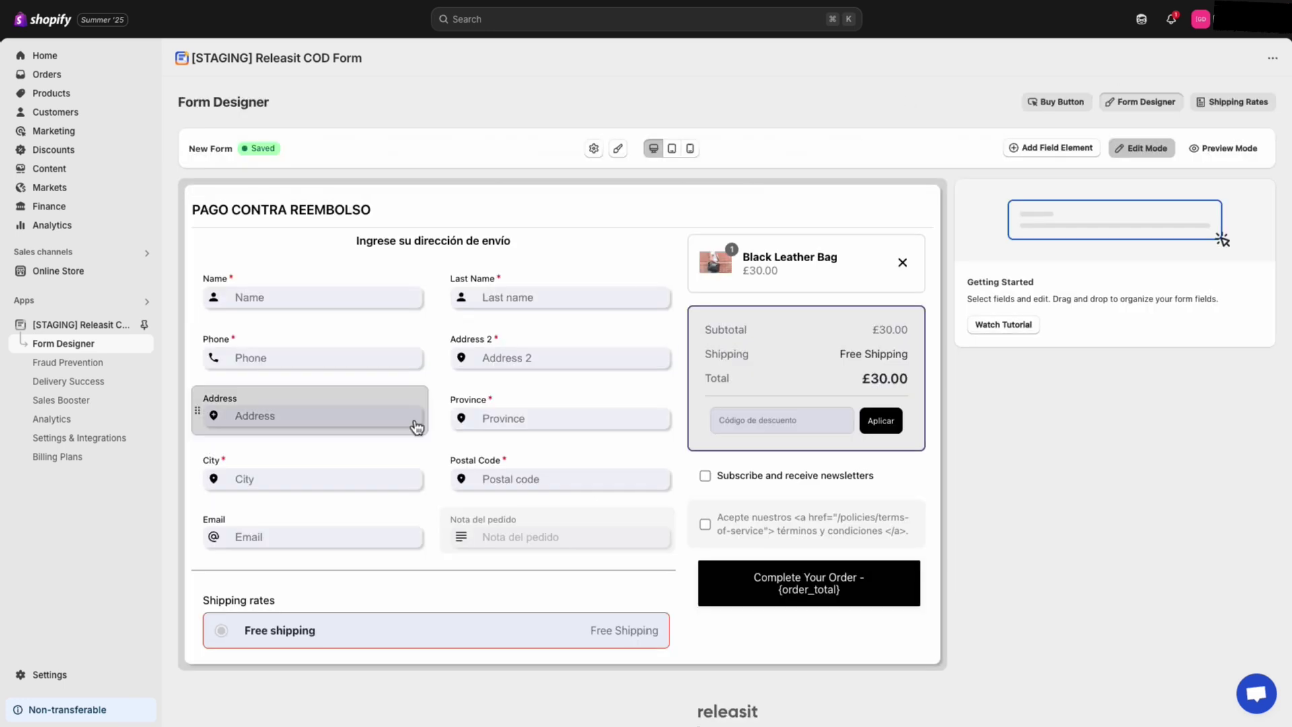
{"action": "left_click", "coordinate": [296, 605]}
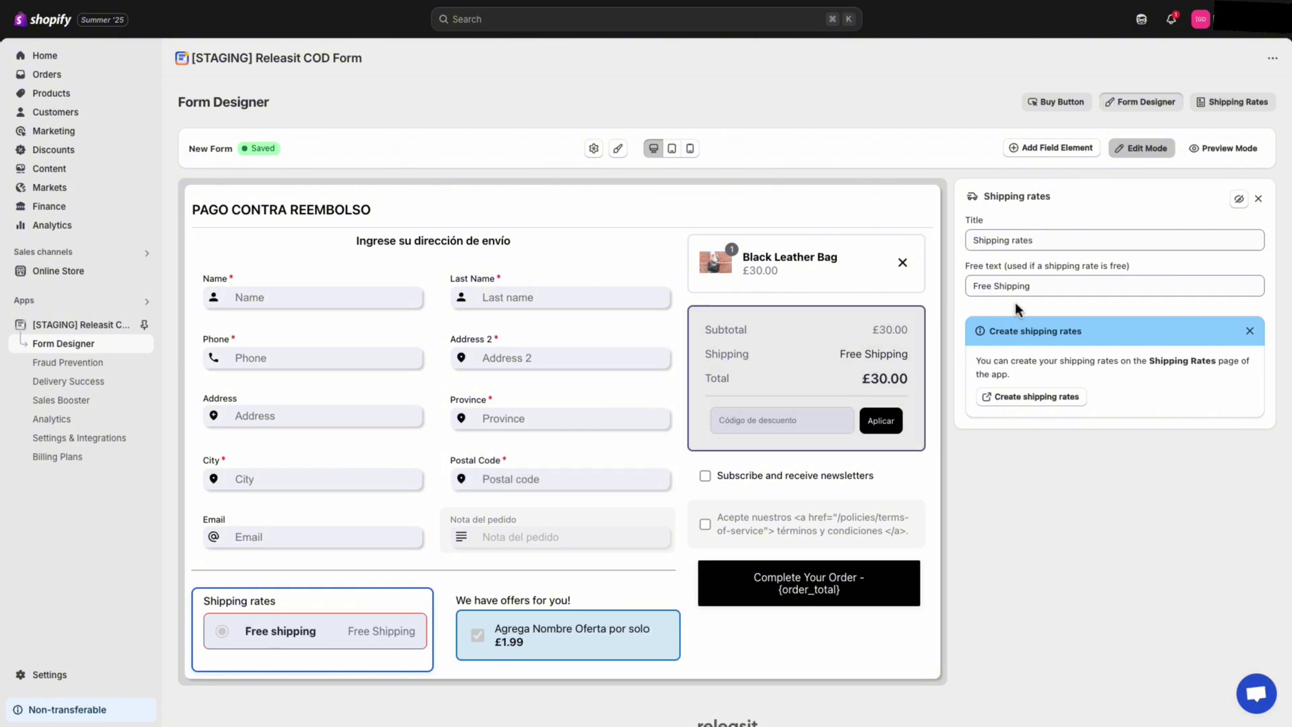
{"action": "left_click", "coordinate": [1258, 199]}
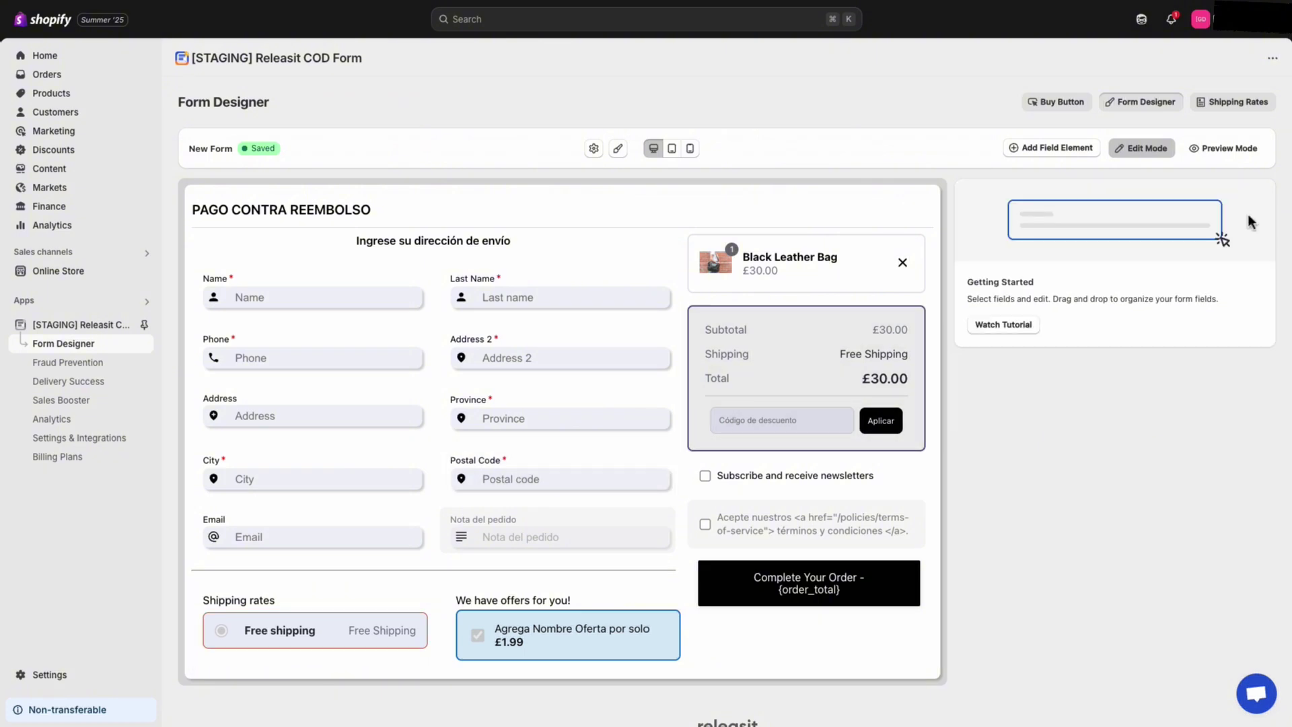